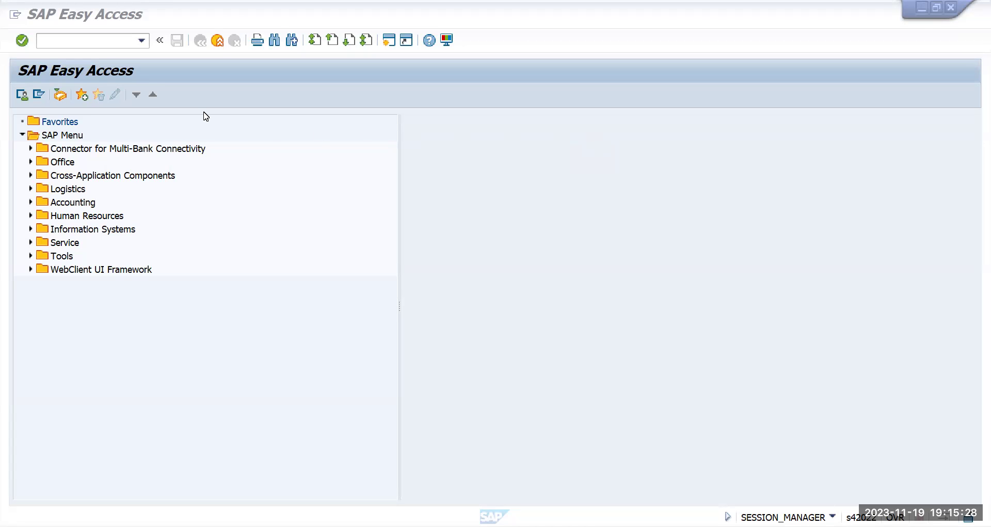
Run transaction F-01 to open the Enter Sample Document header screen.
left_click(94, 42)
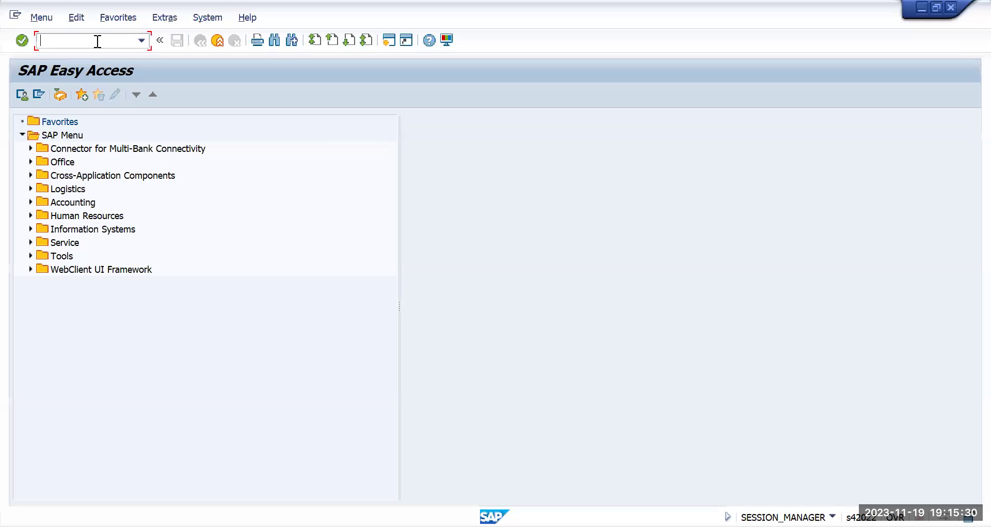
type("f")
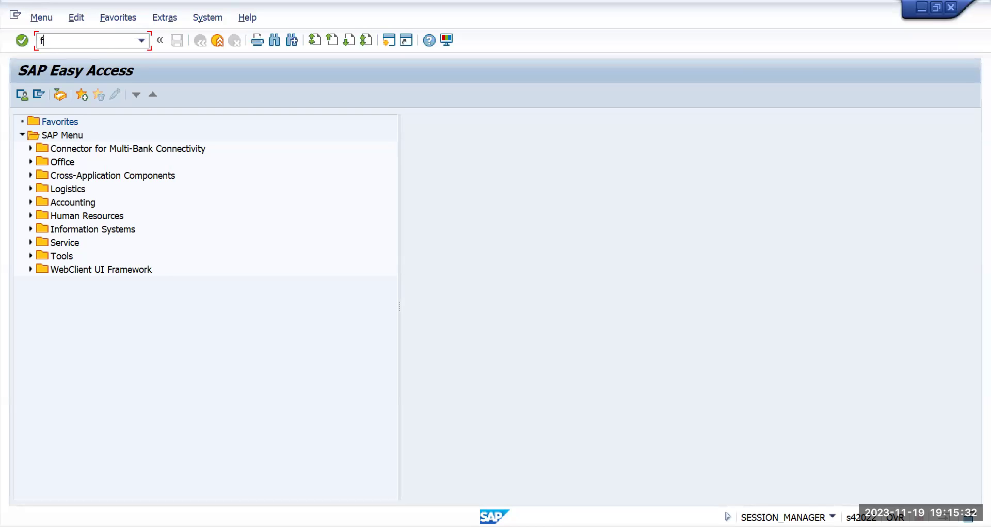
type("-01")
key("Return")
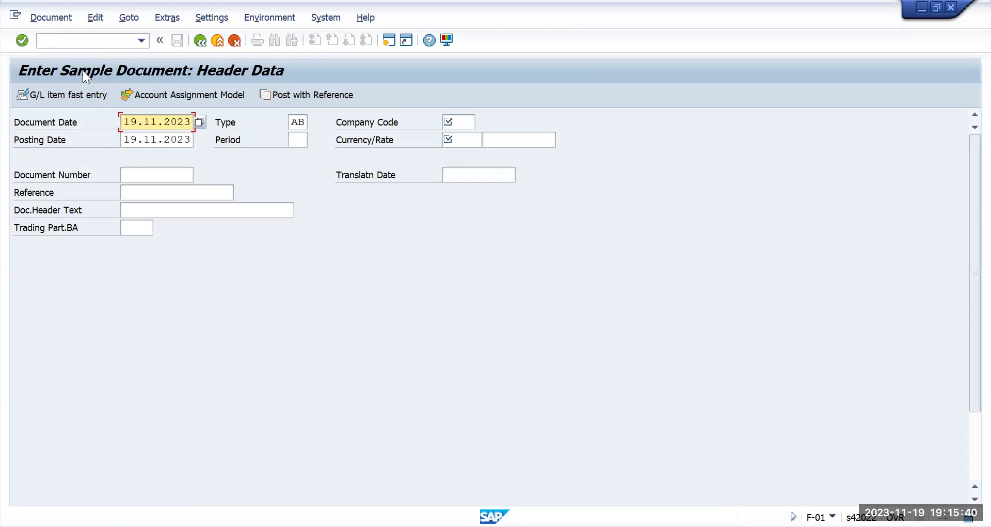
Set document type SA, company code TMUS and currency USD in the header.
left_click(304, 122)
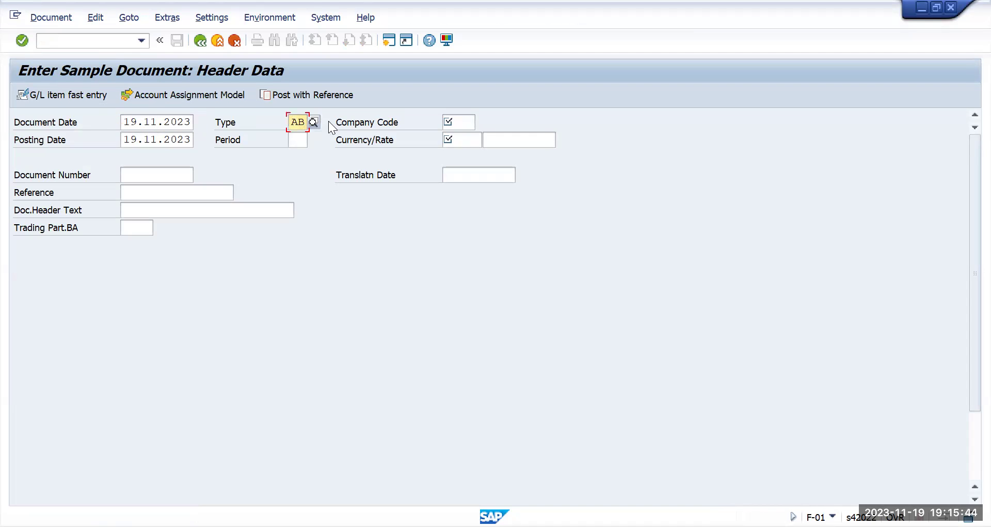
key("BackSpace")
key("BackSpace")
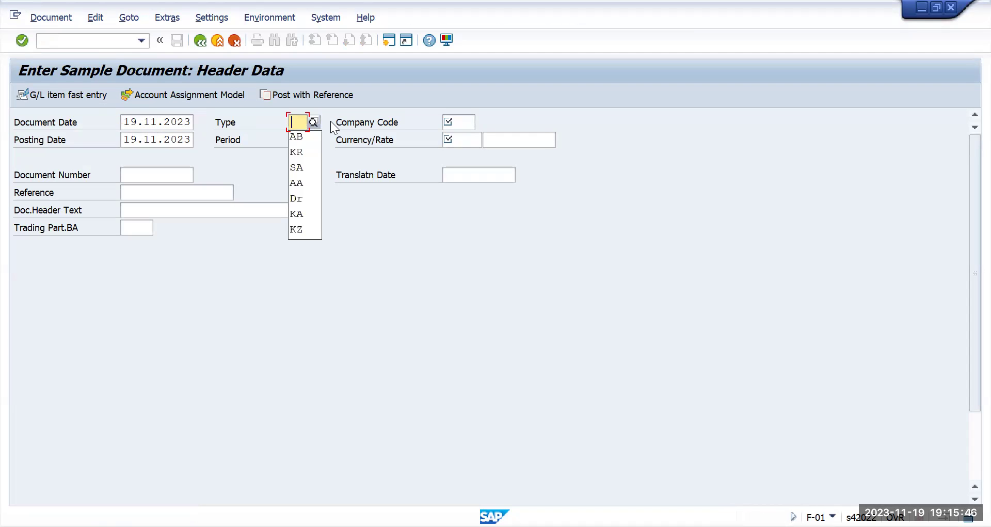
type("SA")
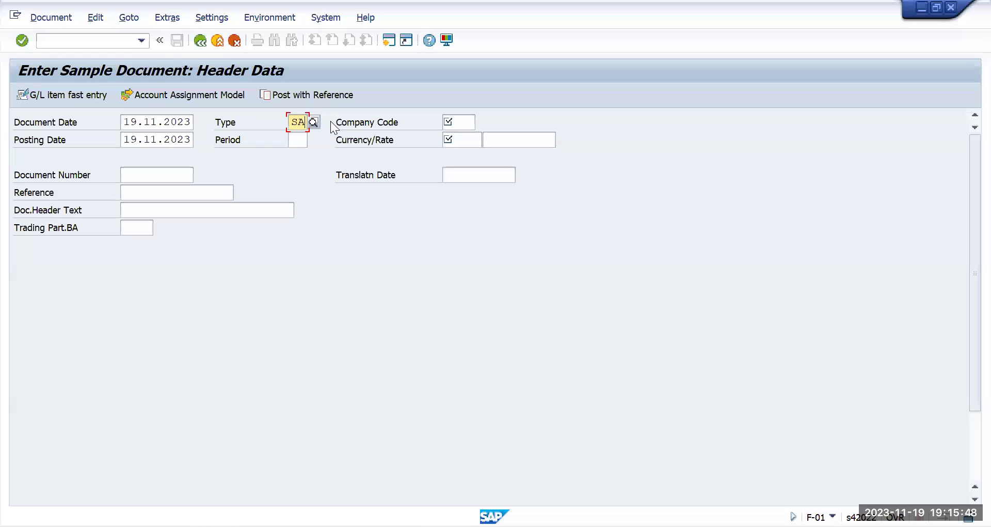
left_click(458, 121)
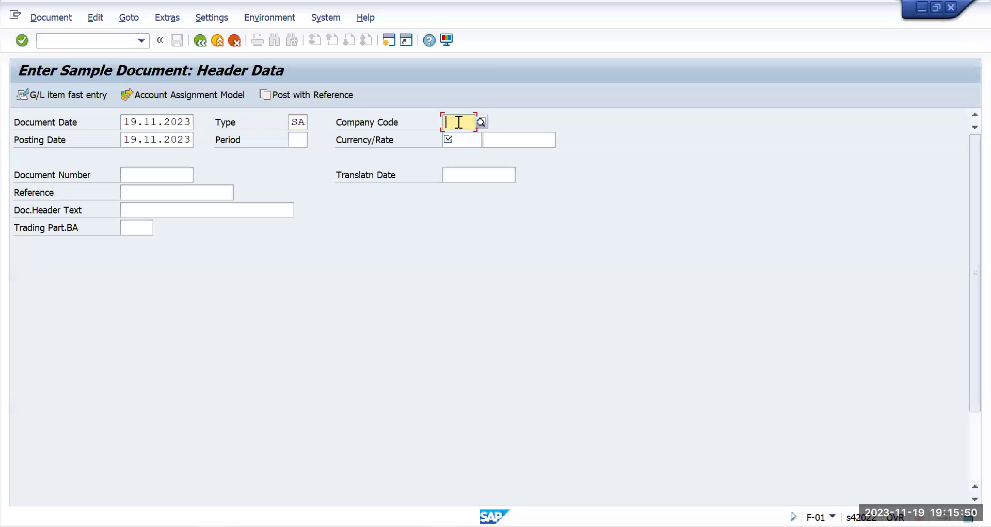
type("TMUS")
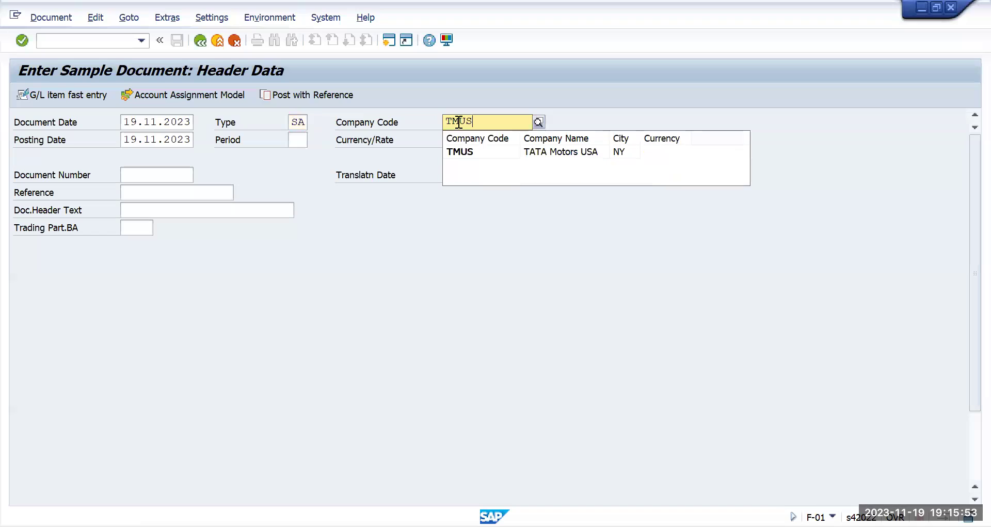
key("Return")
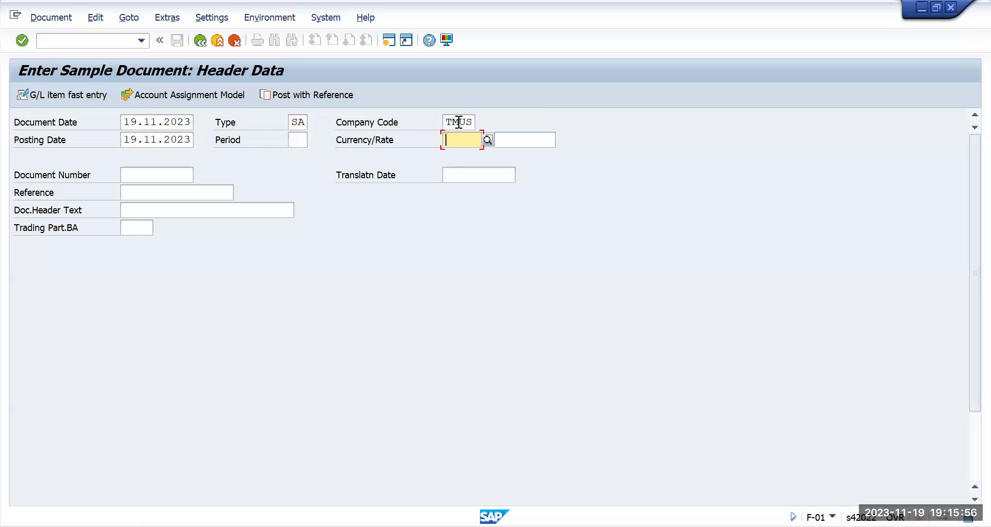
type("USD")
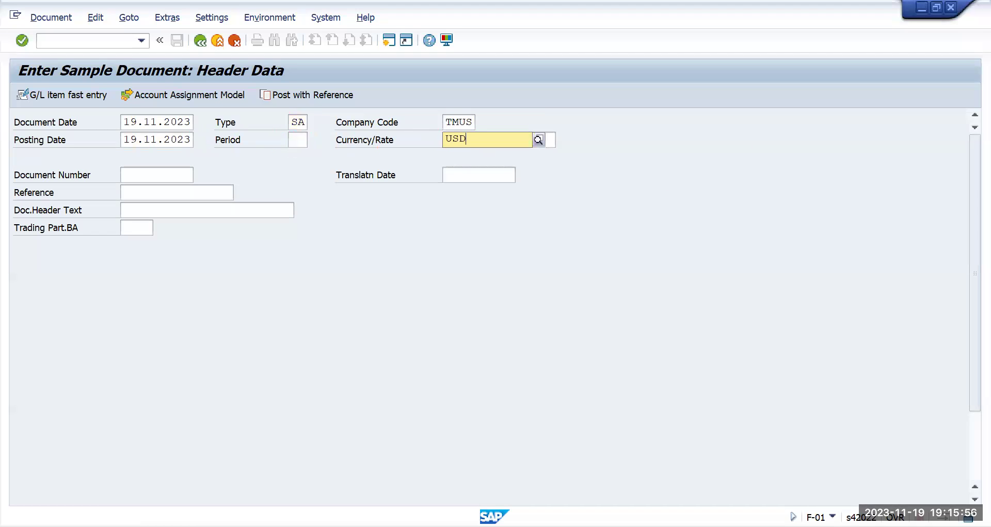
Enter 'Loan payment' as the reference and copy it into the document header text.
left_click(191, 191)
type("L")
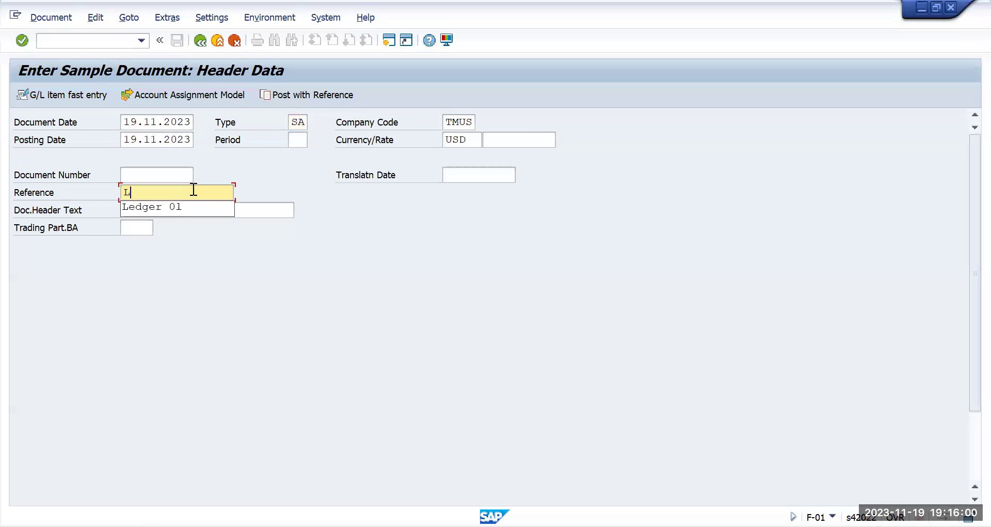
type("oan pa")
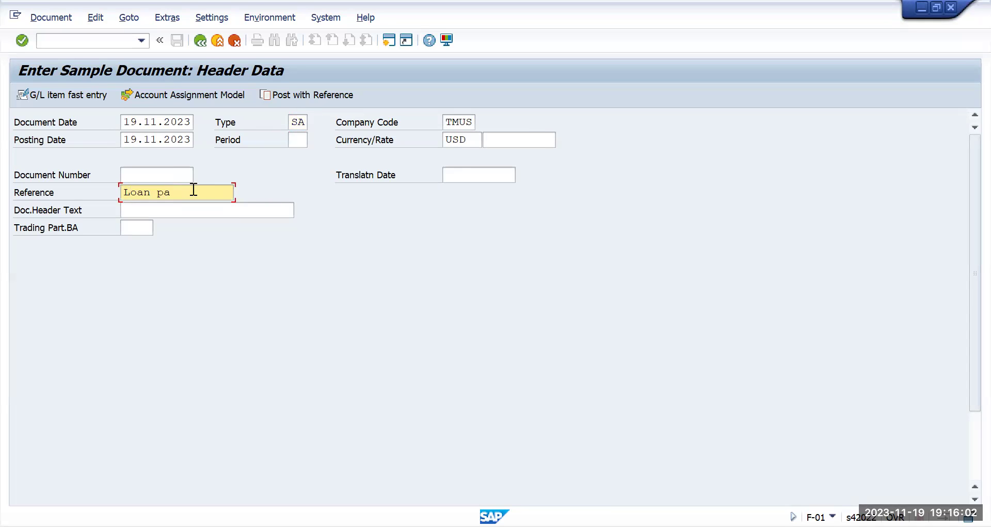
type("yment")
left_click_drag(205, 192, 123, 200)
key("ctrl+c")
left_click(162, 209)
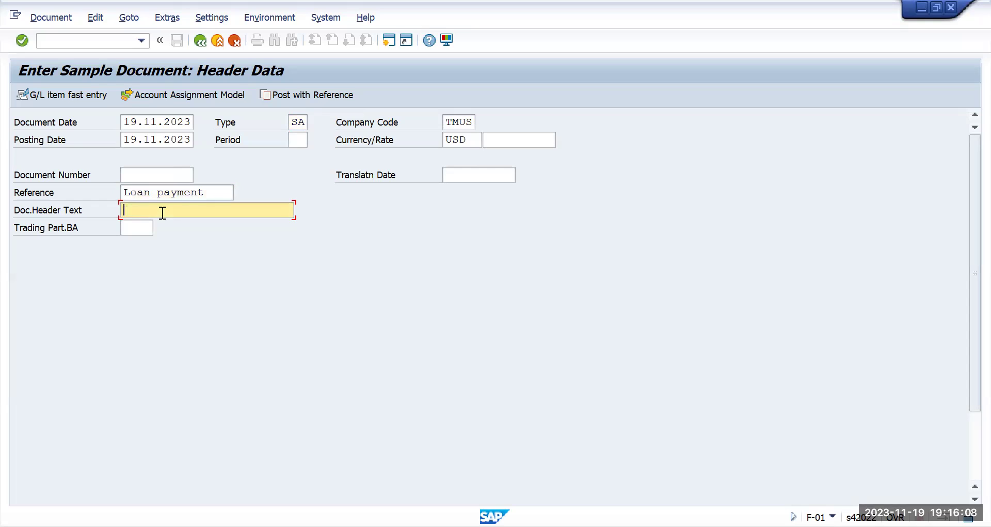
key("ctrl+v")
scroll(242, 225, "down", 1)
scroll(242, 225, "down", 4)
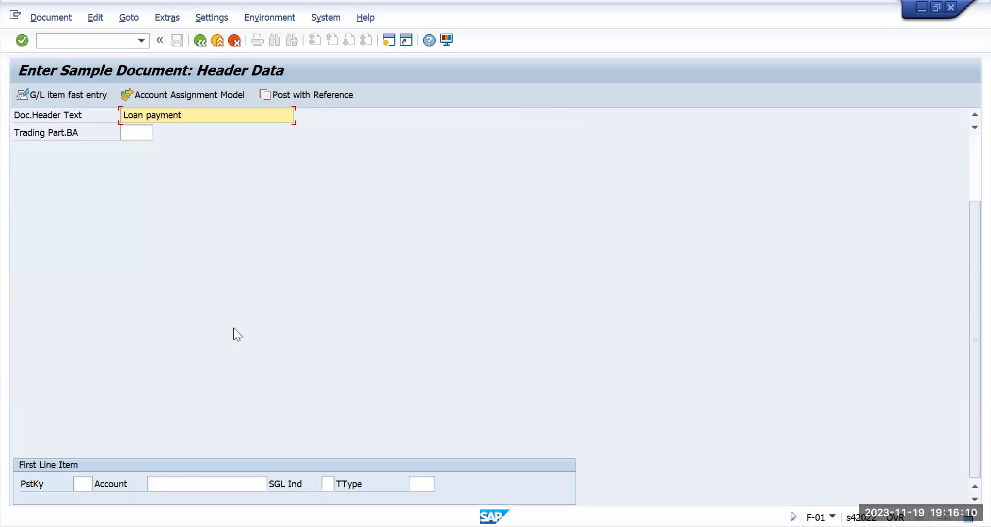
left_click(88, 483)
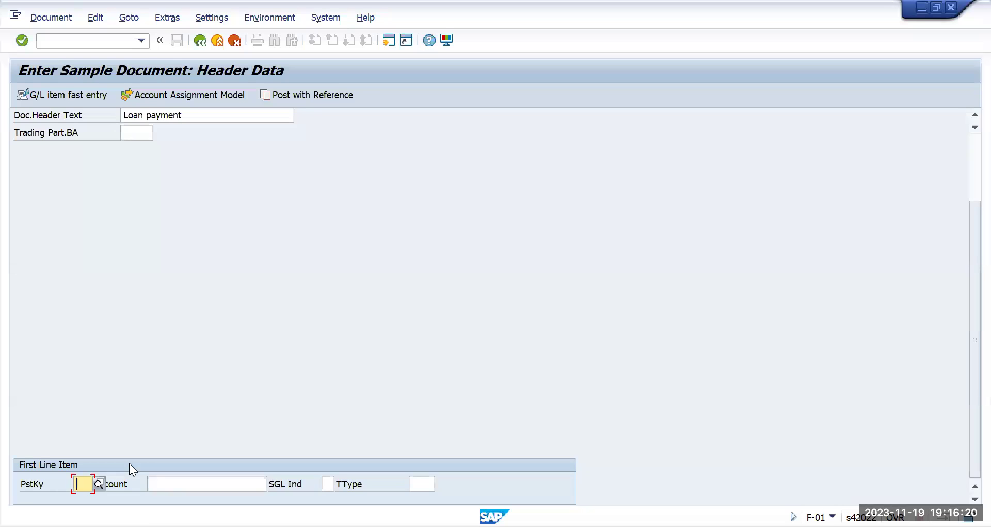
type("40")
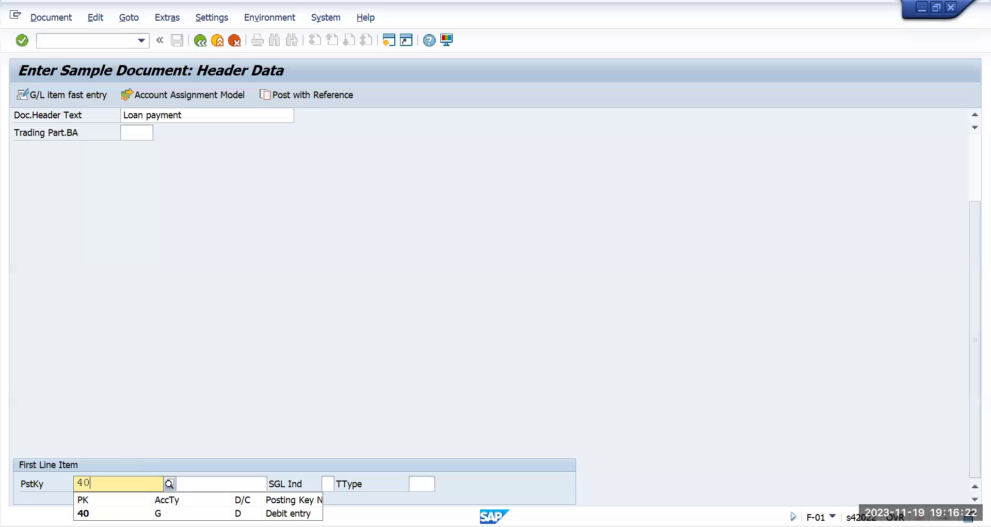
key("Tab")
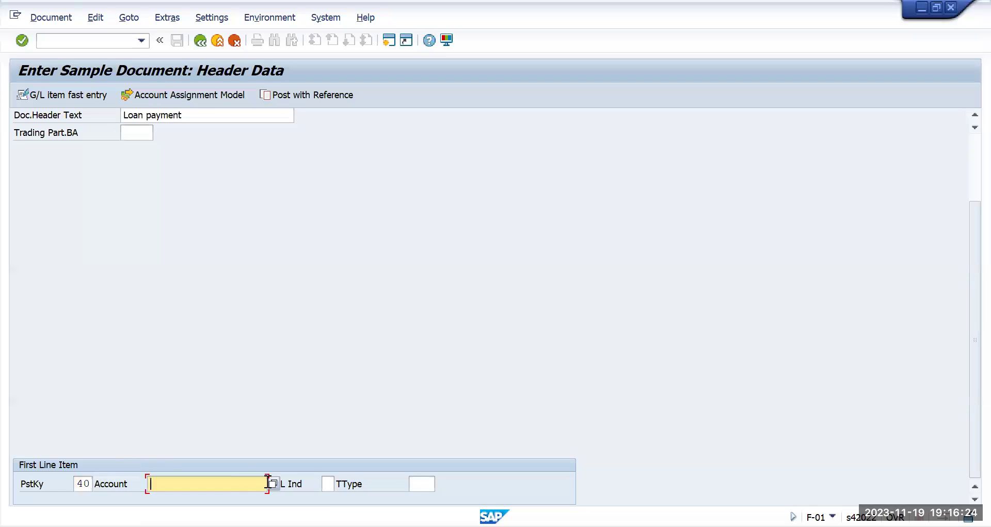
left_click(273, 483)
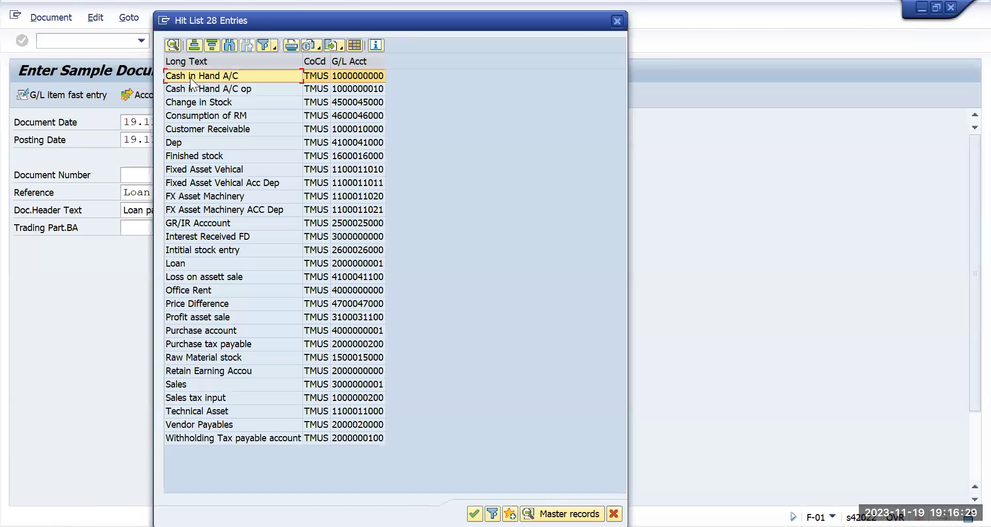
double_click(190, 78)
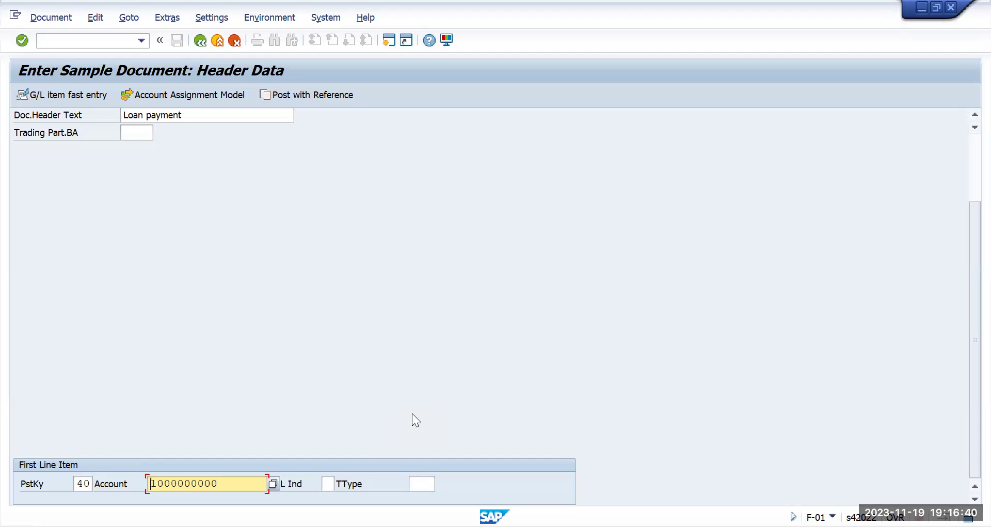
key("Return")
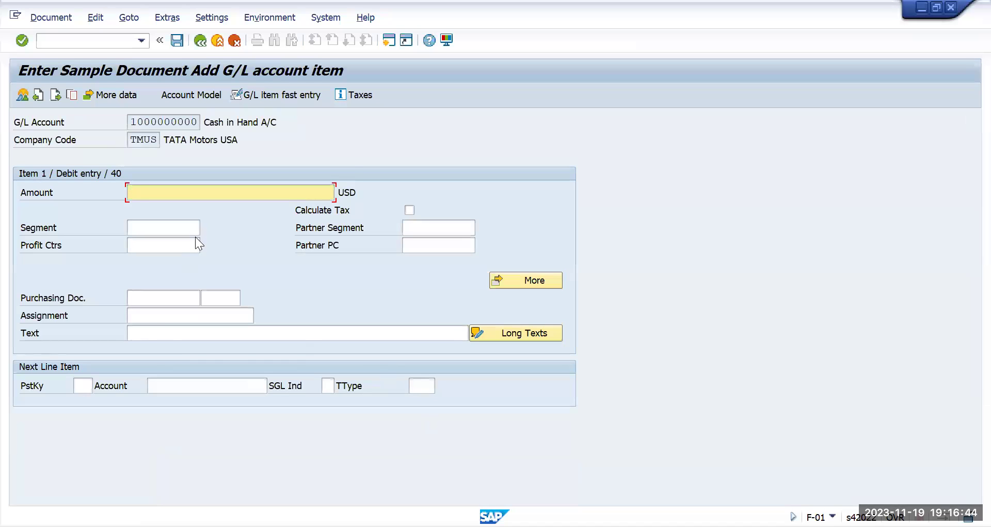
Enter 25000 as the amount of the Cash in Hand debit item.
type("25000")
key("Tab")
key("Tab")
key("Tab")
key("Tab")
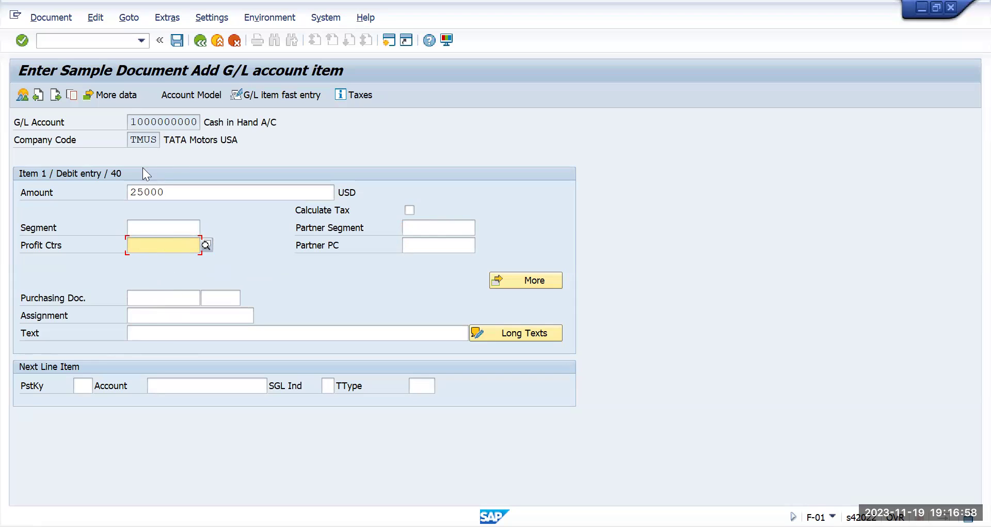
left_click_drag(131, 119, 244, 124)
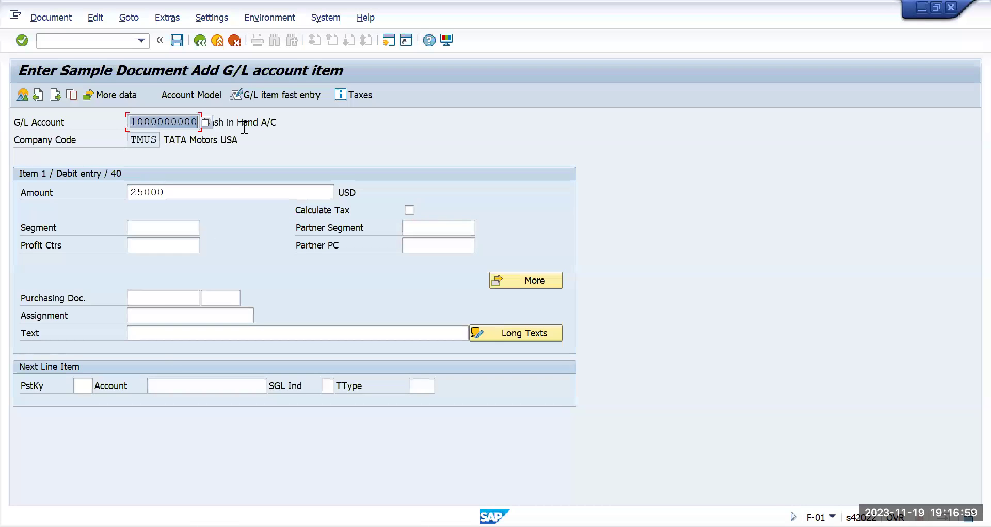
left_click(90, 383)
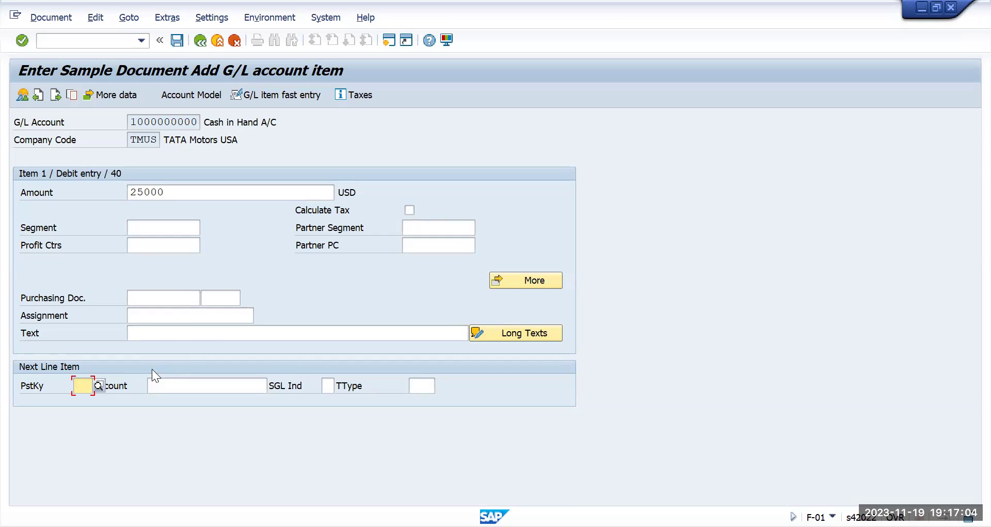
type("50")
key("Tab")
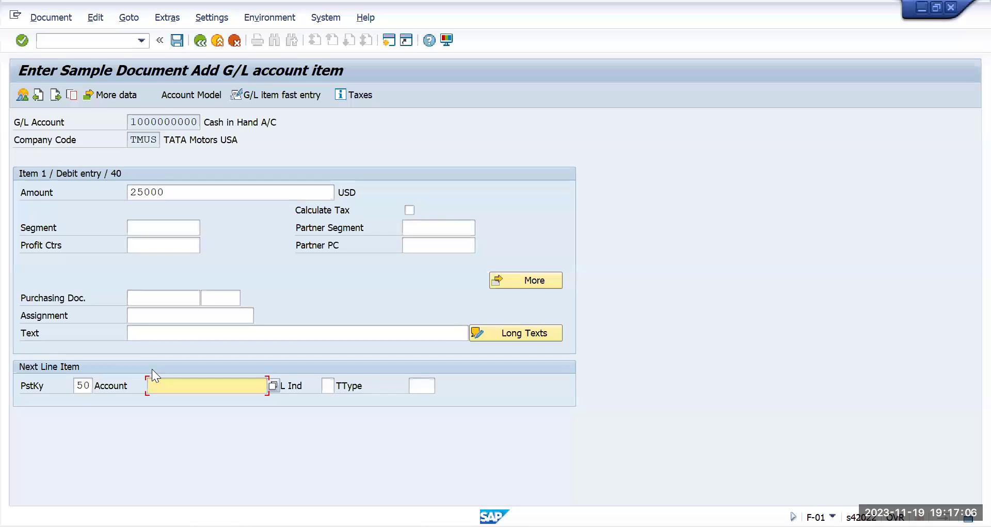
left_click(272, 385)
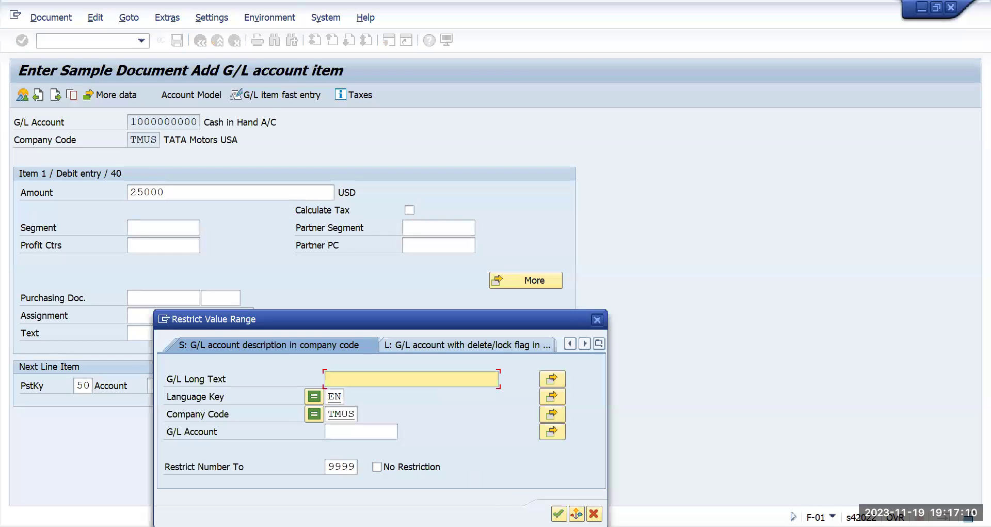
key("Return")
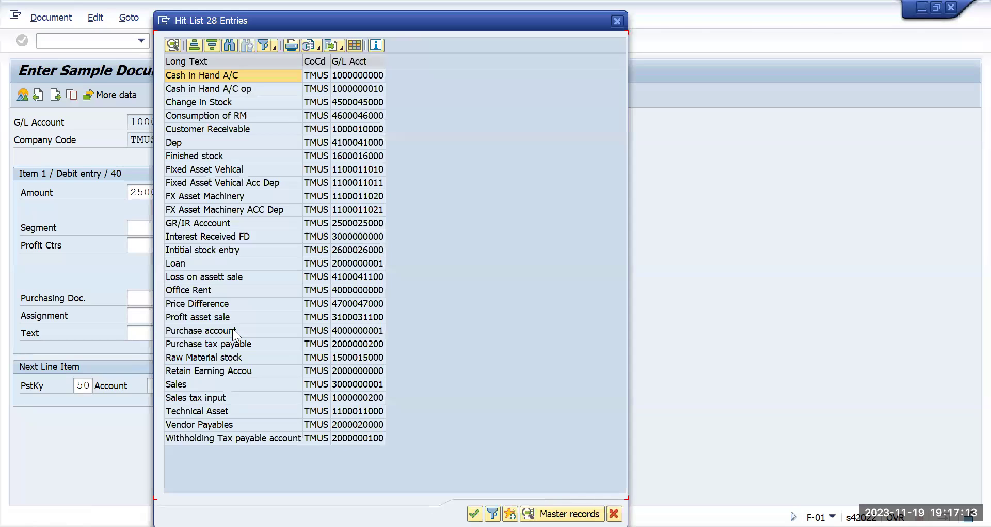
left_click(232, 329)
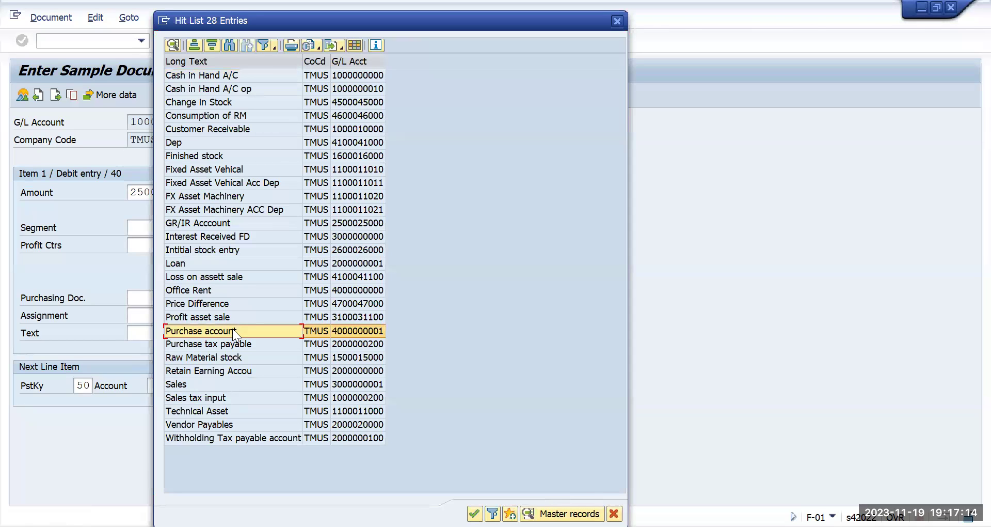
left_click(239, 318)
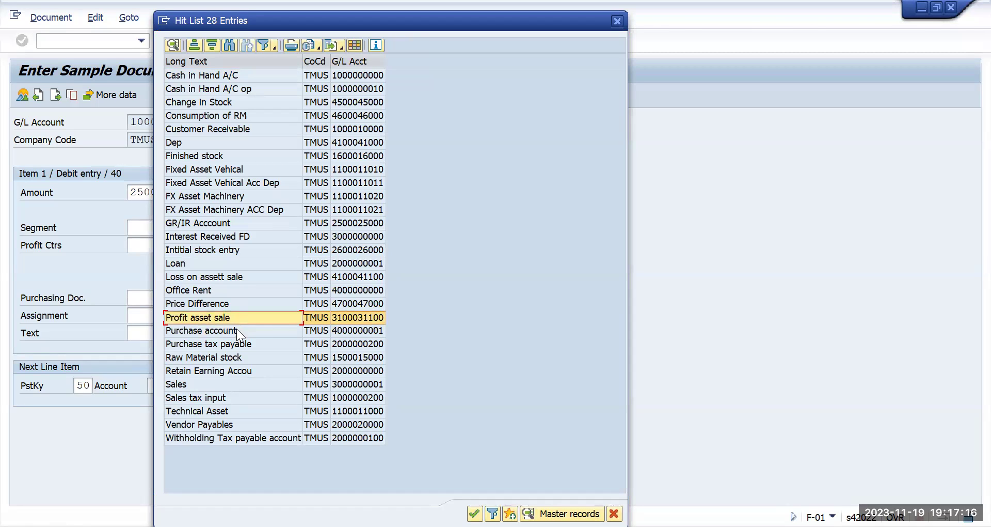
double_click(239, 329)
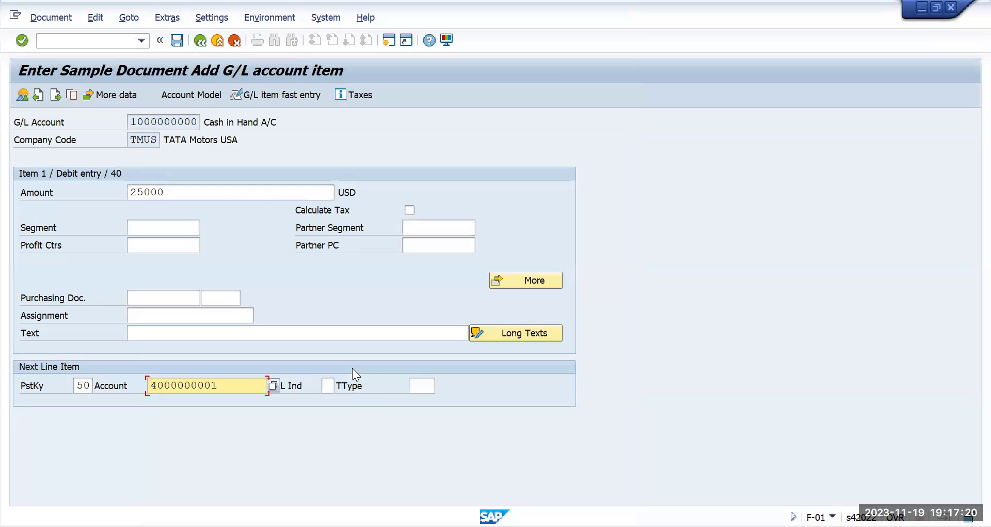
key("Return")
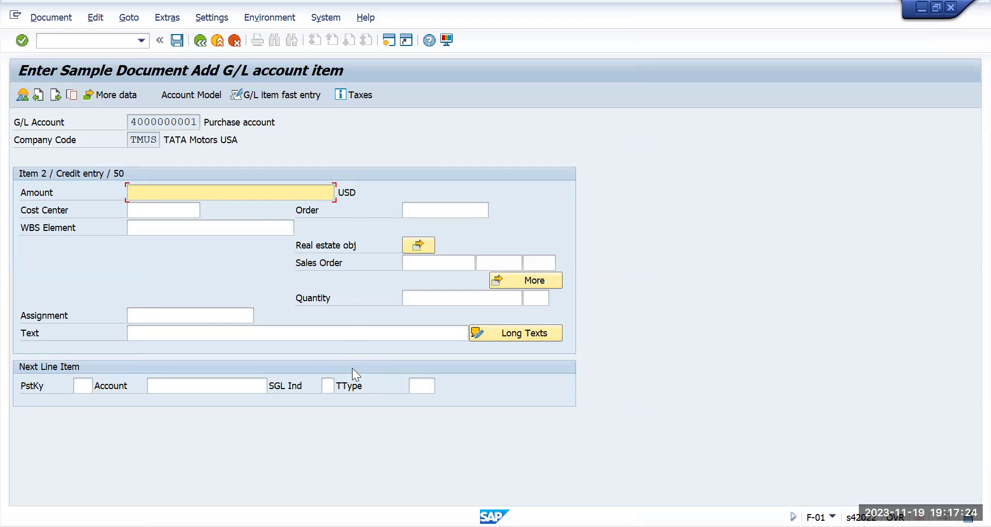
key("BackSpace")
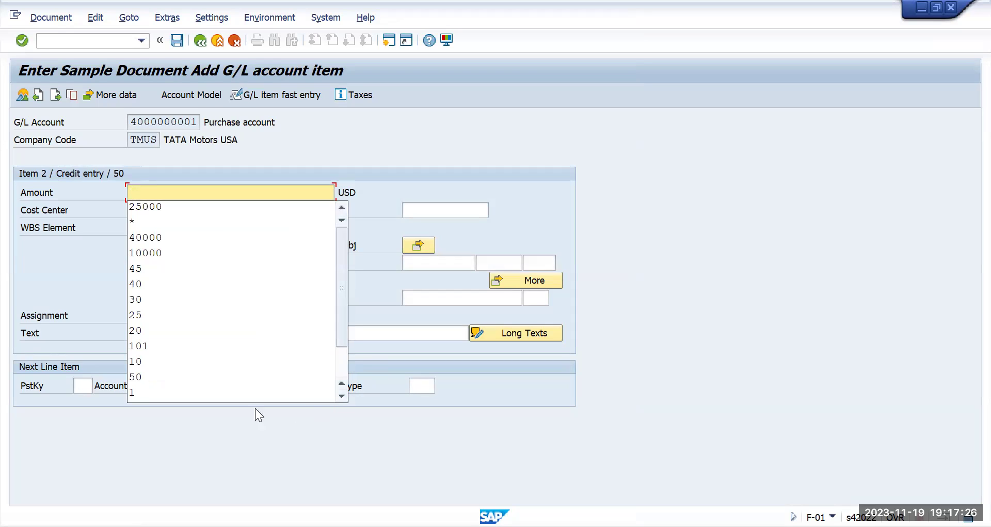
left_click(162, 207)
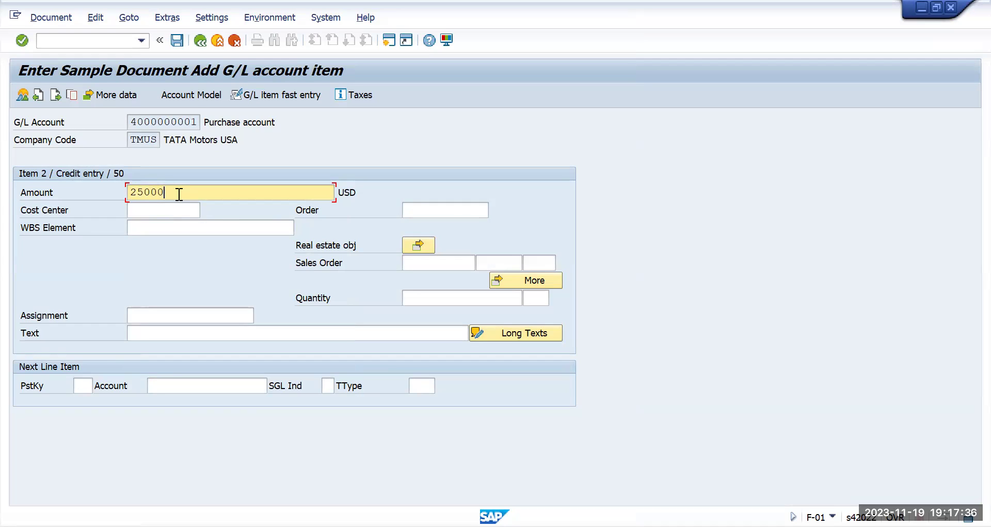
left_click(170, 210)
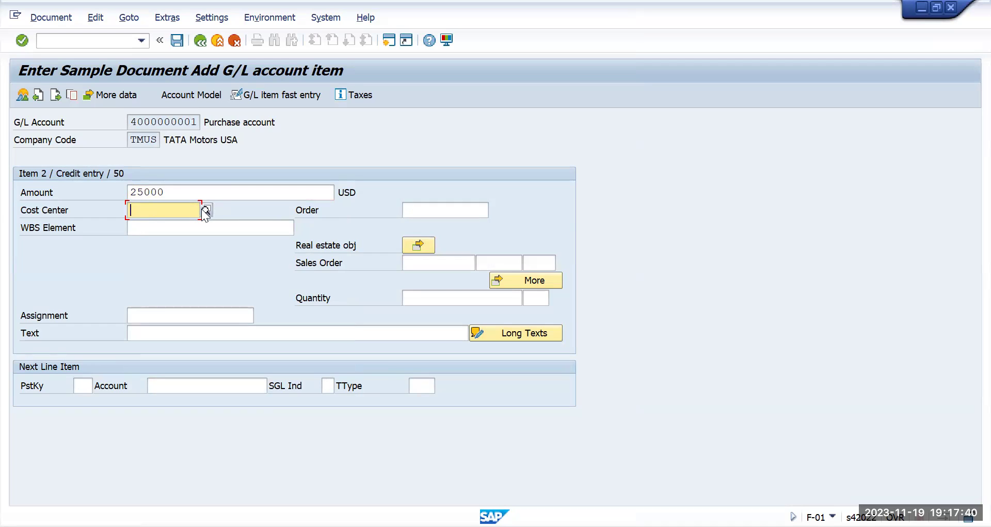
type("u")
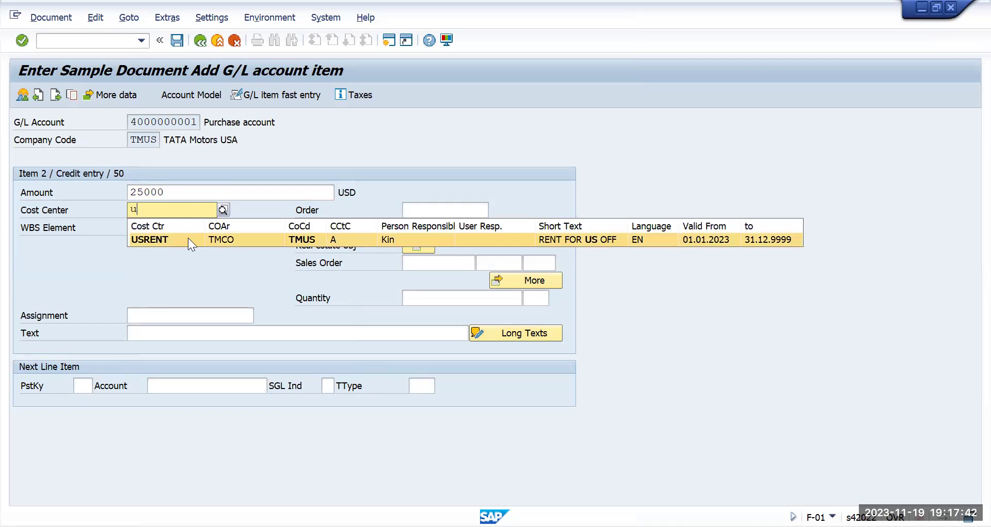
left_click(188, 239)
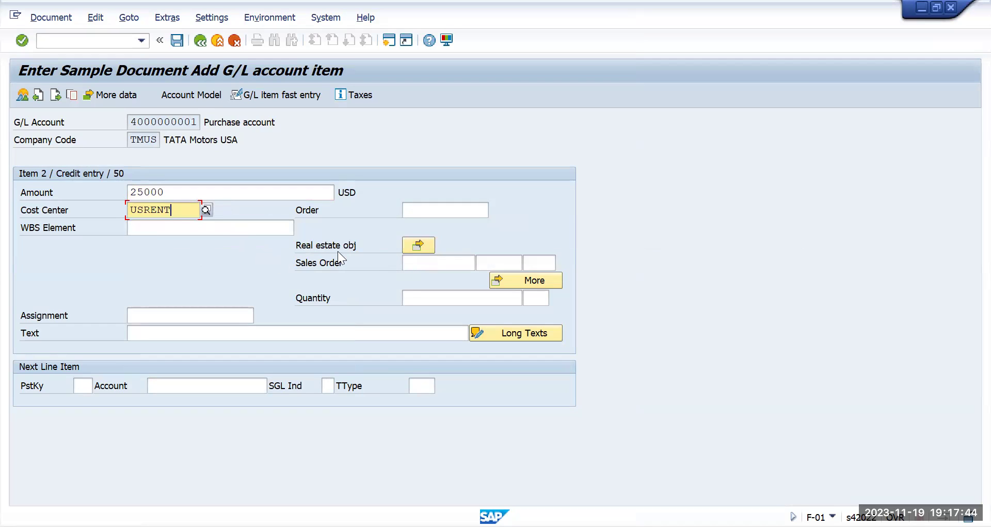
left_click(176, 41)
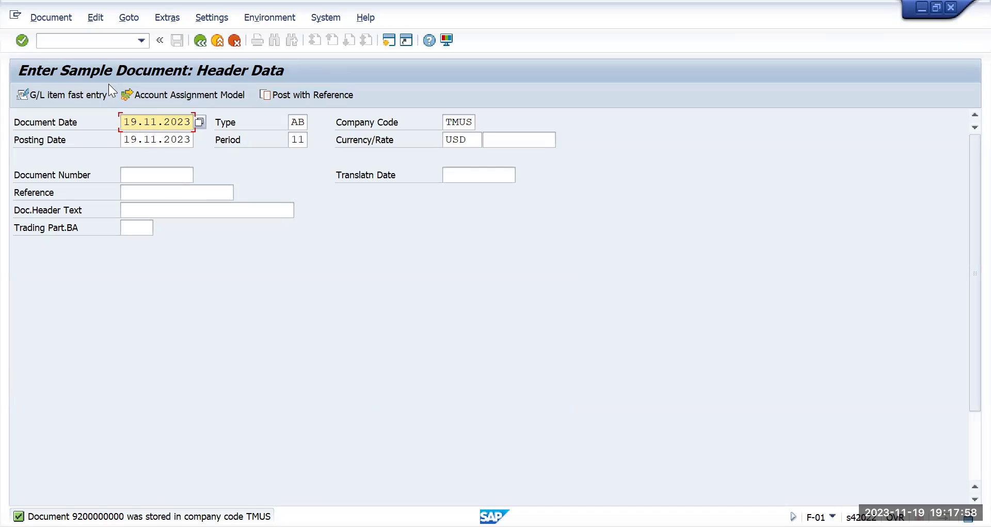
Exit with /n, open FBM3 Display Sample Document, and clear the prefilled document number.
left_click(84, 43)
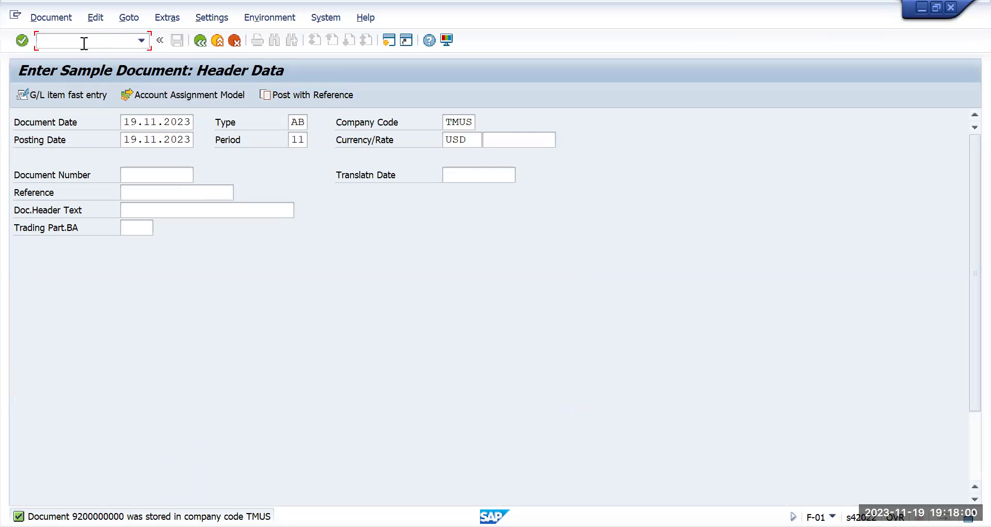
type("/n")
key("Return")
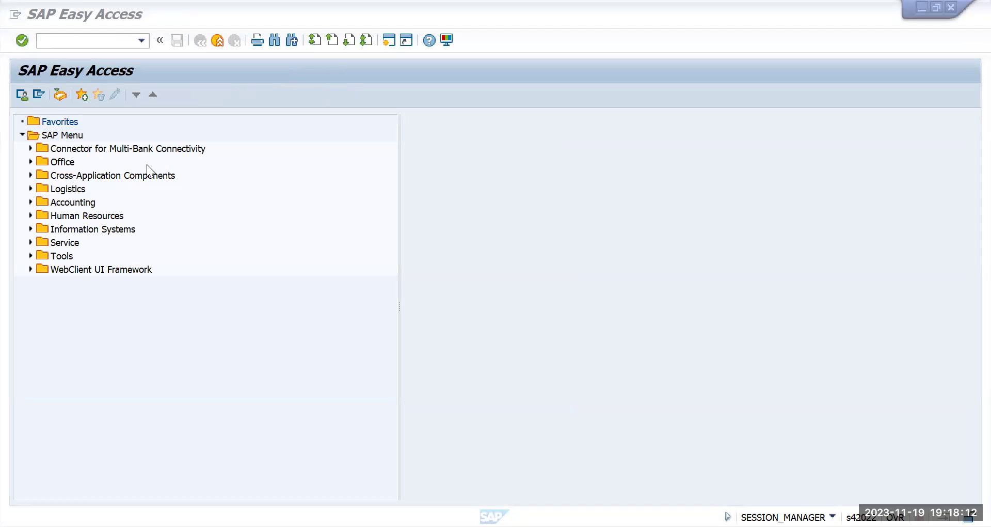
left_click(61, 107)
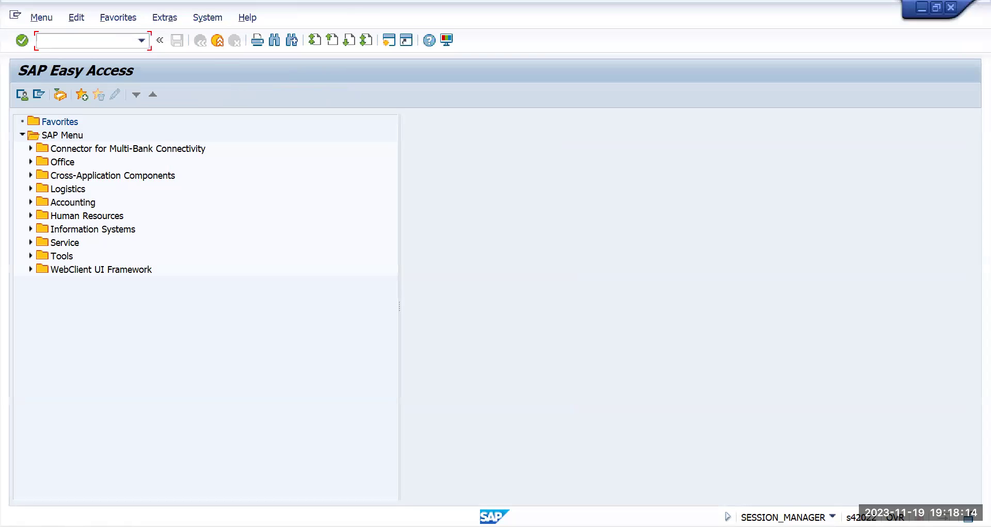
type("fbm3")
key("Return")
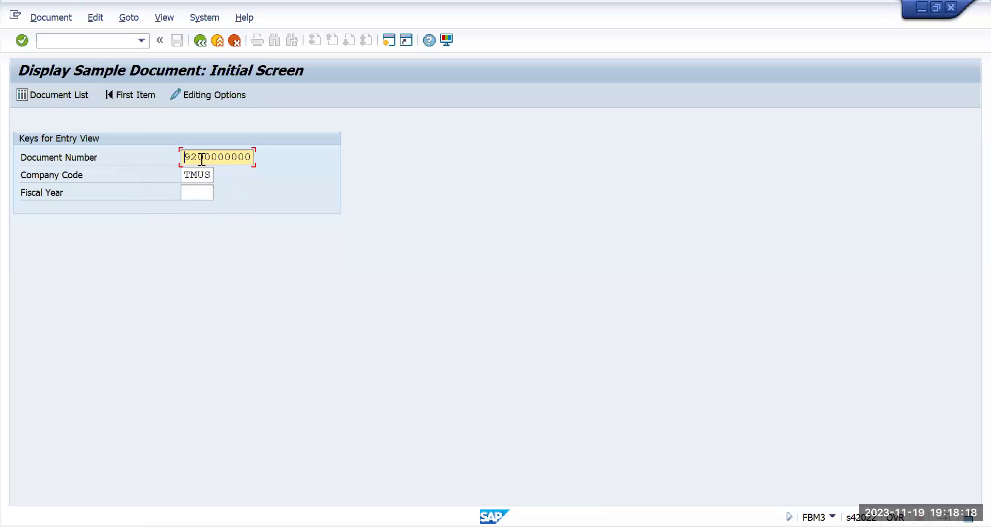
left_click_drag(185, 157, 261, 155)
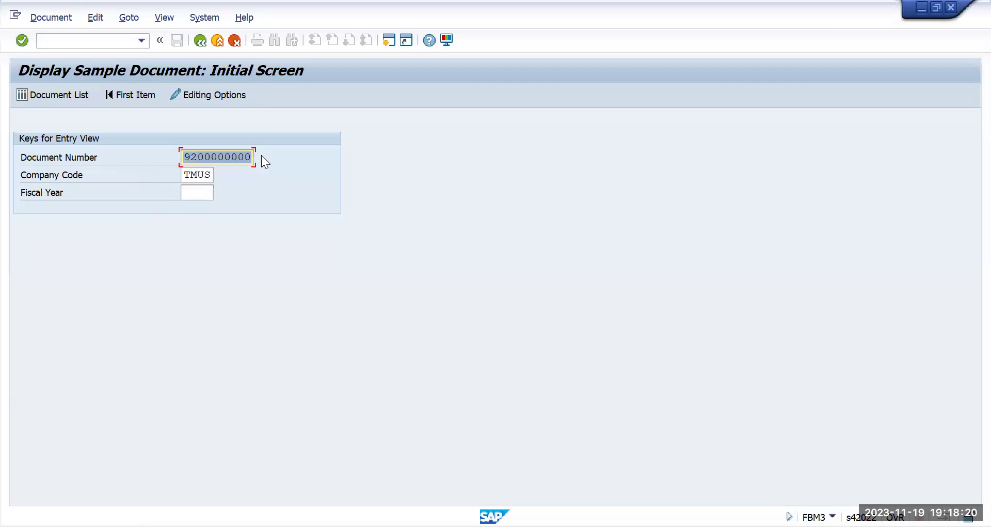
key("Delete")
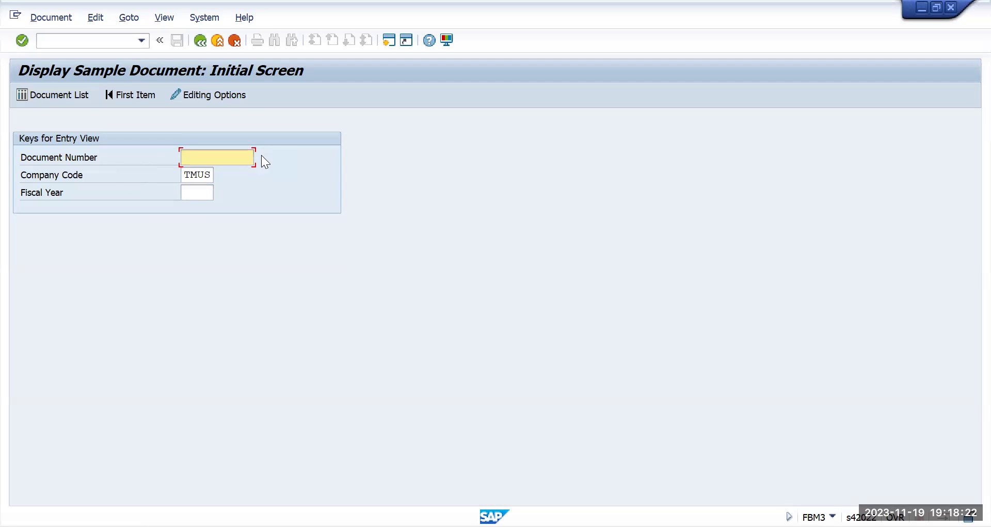
left_click(55, 94)
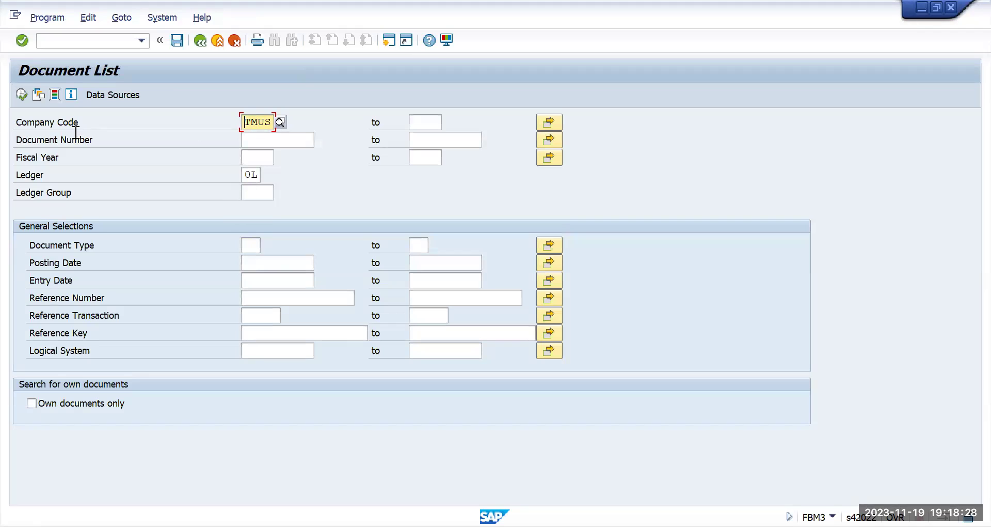
left_click(23, 96)
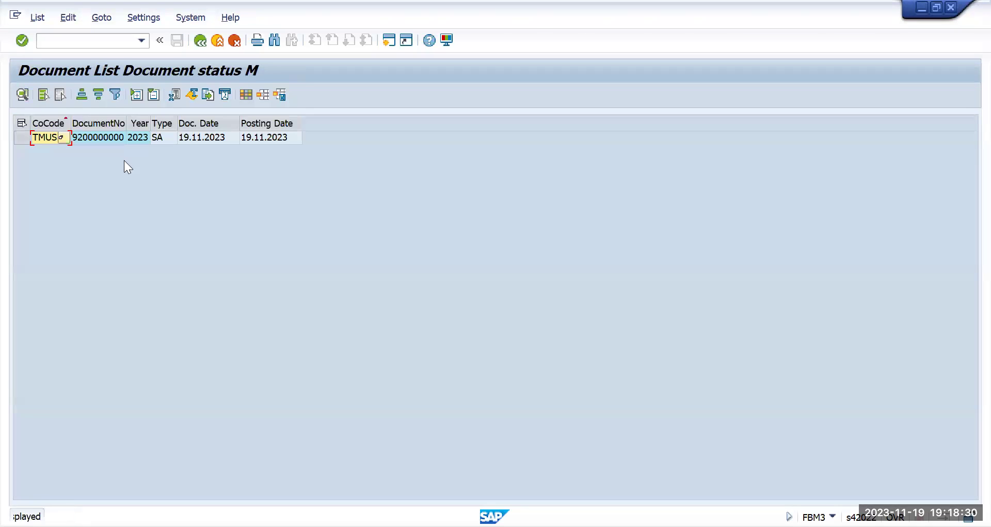
double_click(101, 138)
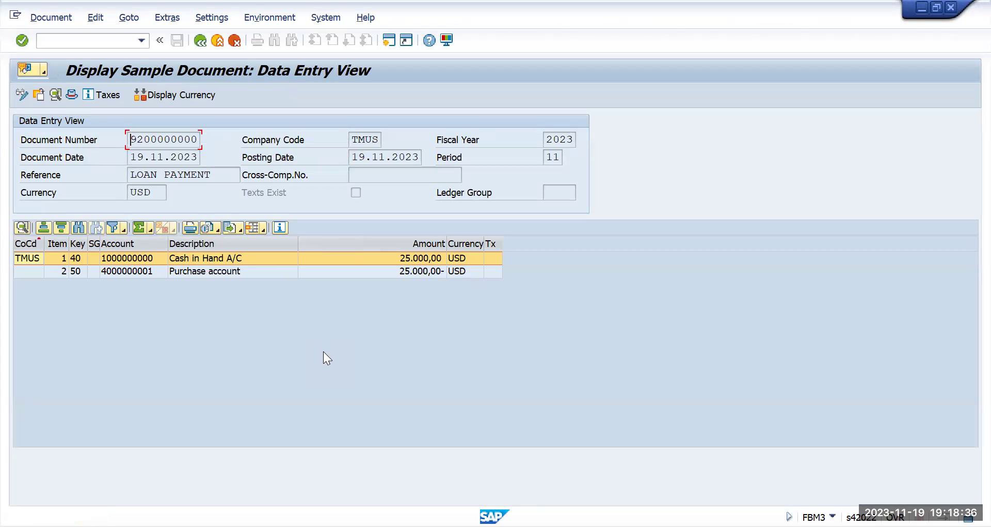
double_click(195, 273)
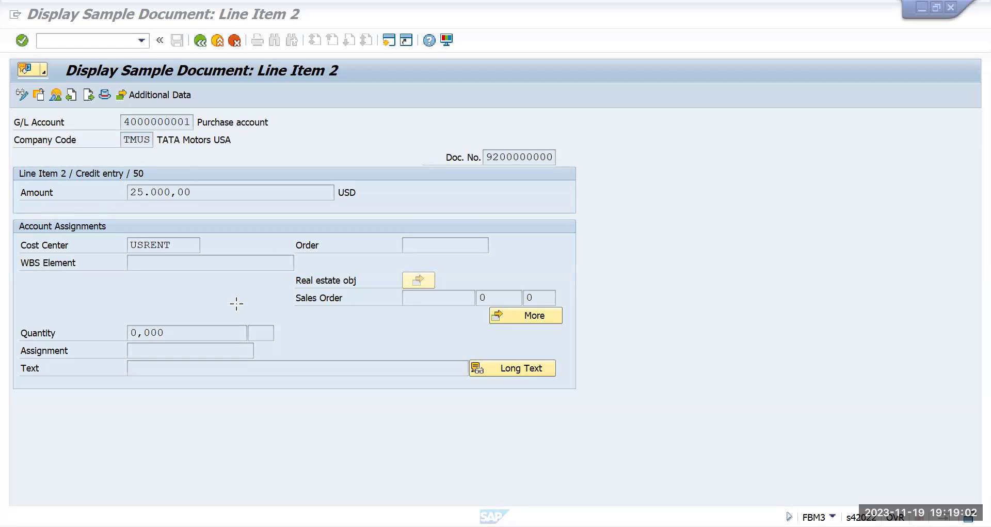
Back out of the sample document display and launch transaction FB01 via /n.
left_click(200, 43)
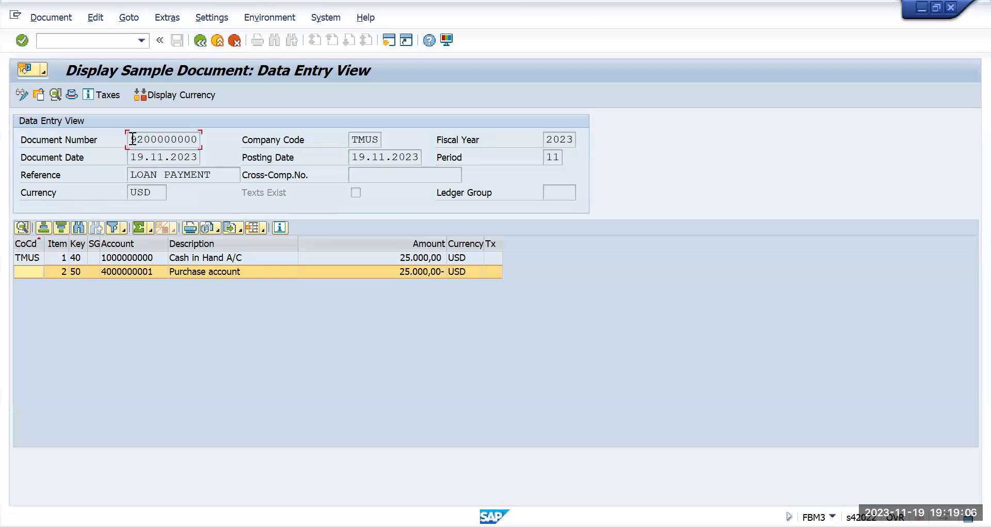
left_click_drag(137, 144, 218, 146)
key("ctrl+c")
left_click(206, 136)
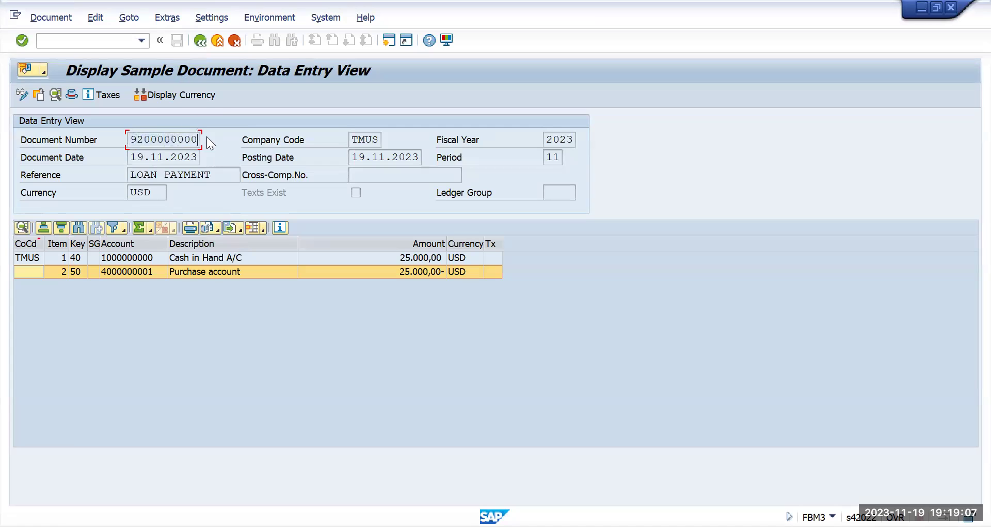
left_click(195, 40)
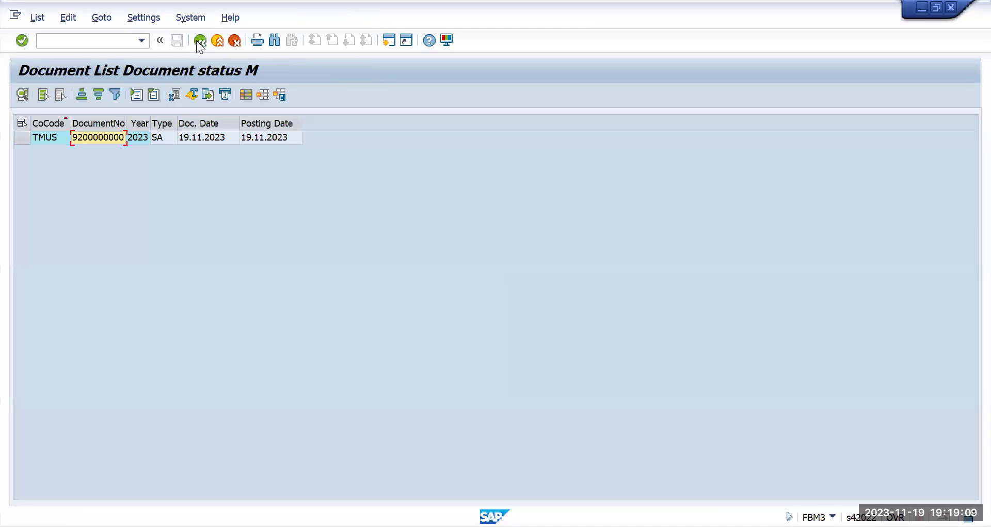
left_click(196, 40)
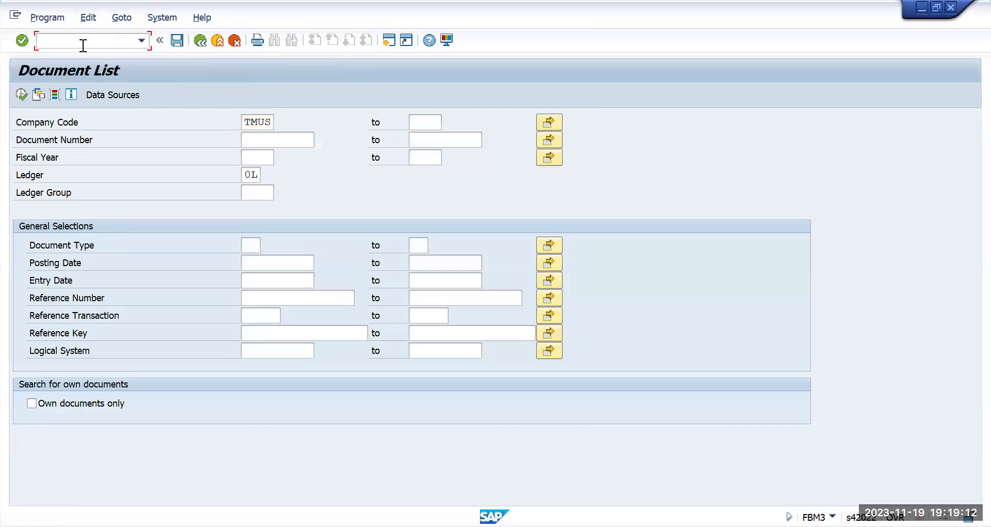
type("/n")
key("Return")
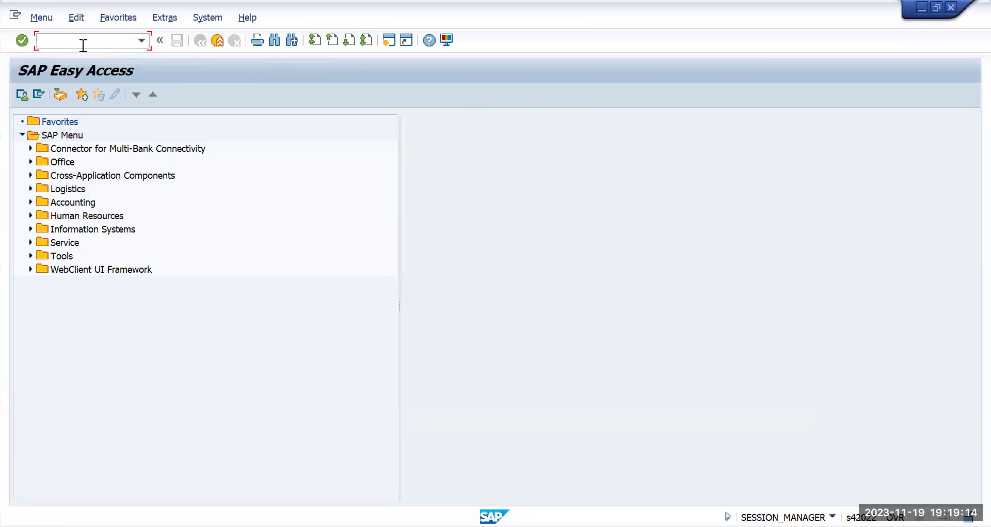
type("fb01")
key("Return")
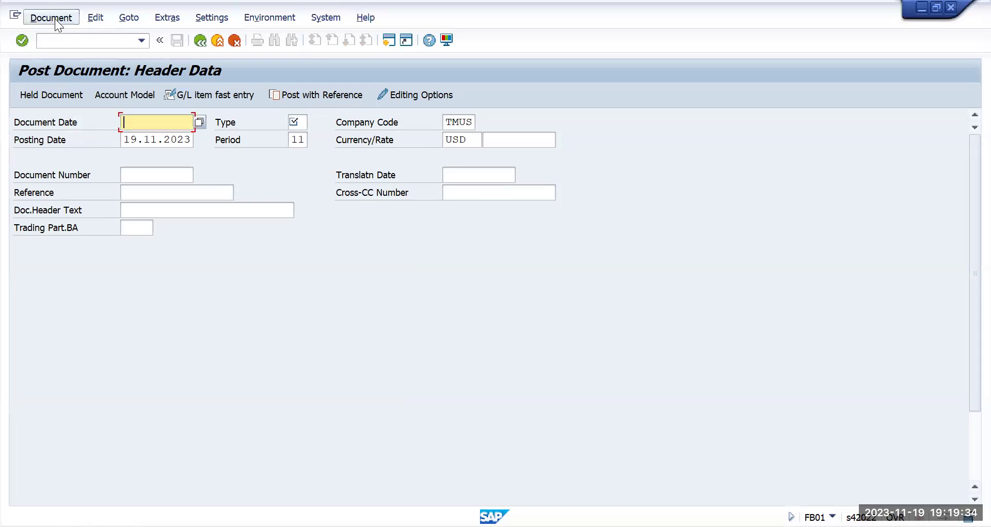
left_click(55, 18)
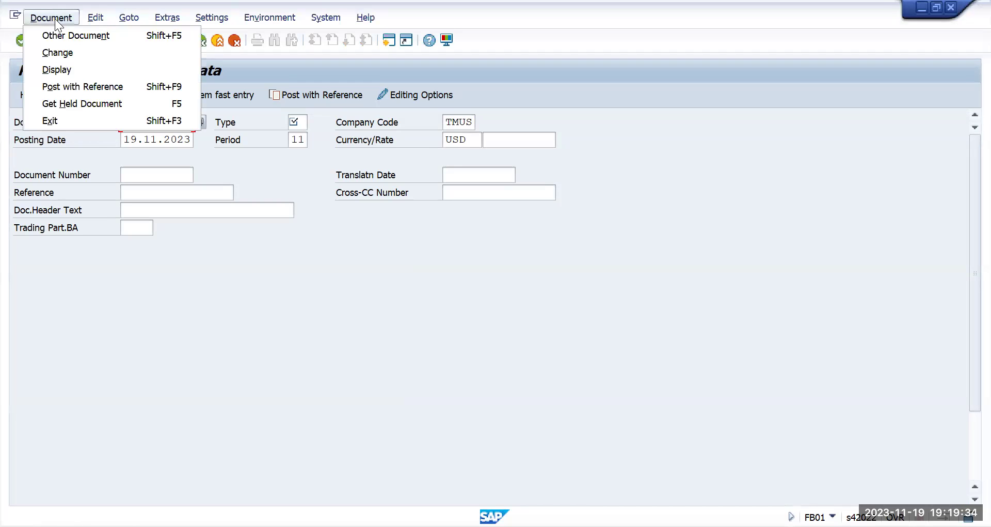
left_click(97, 88)
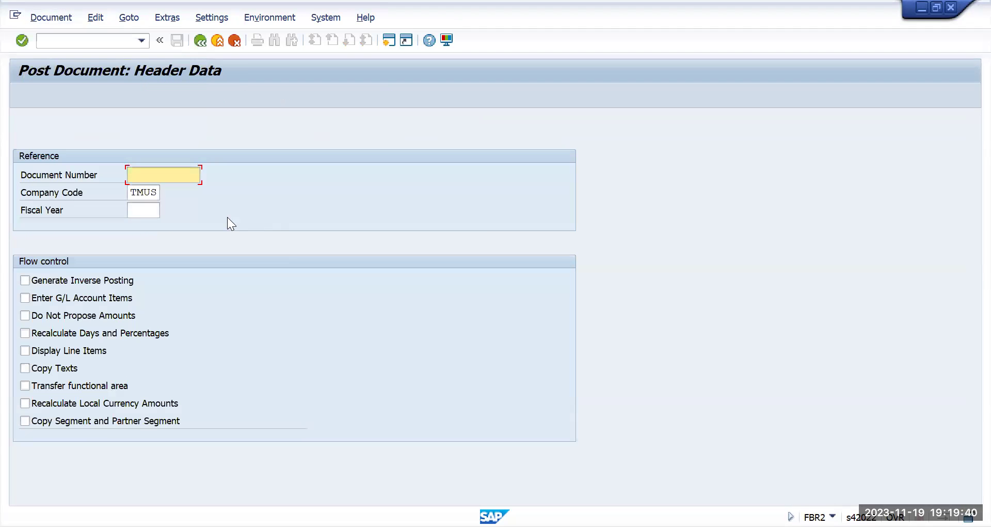
key("ctrl+v")
left_click(143, 211)
type("202")
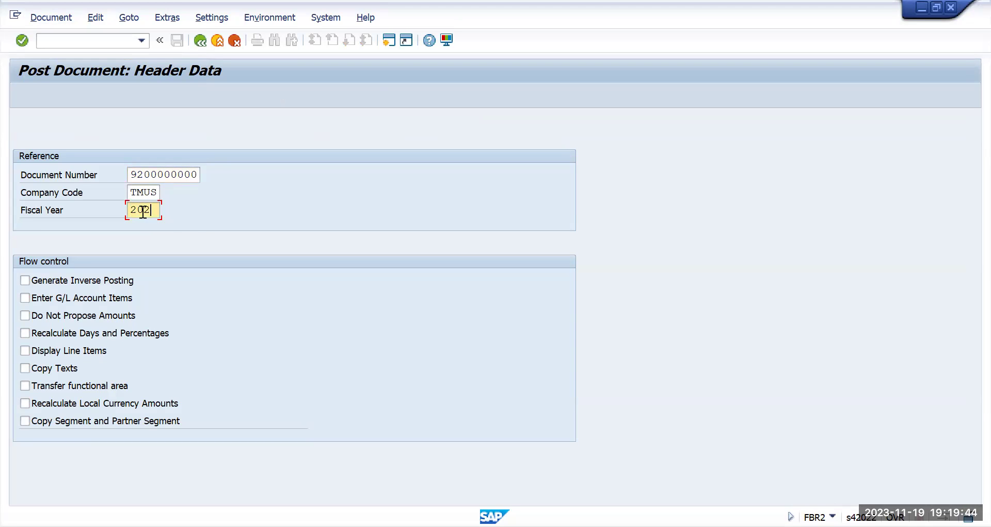
type("3")
key("Return")
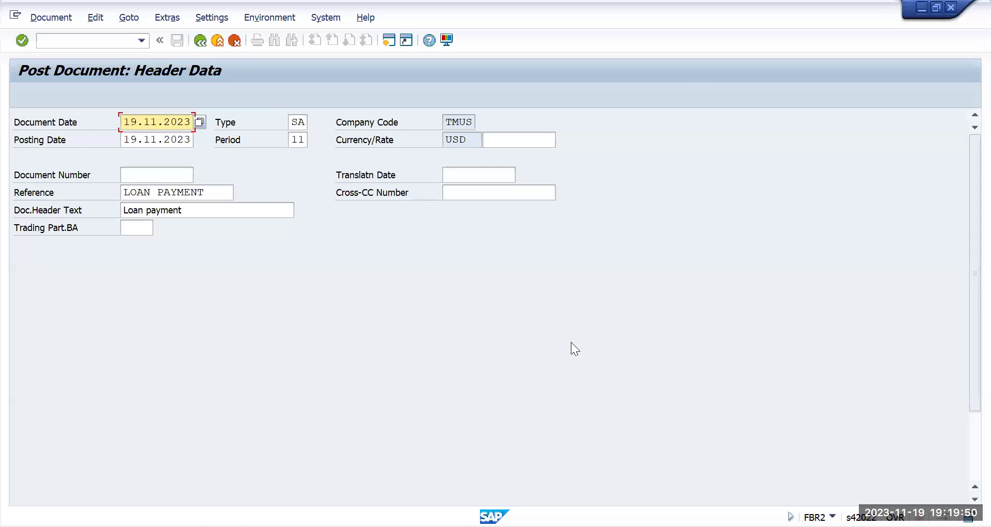
Append Nov to the LOAN PAYMENT reference and header text, then review both 25.000,00 USD lines.
scroll(547, 348, "down", 1)
scroll(543, 342, "down", 3)
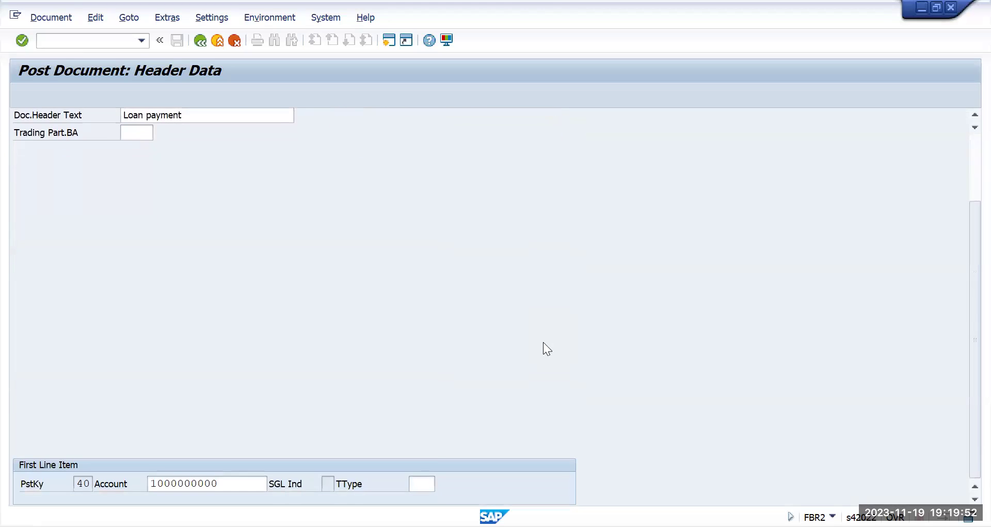
scroll(213, 240, "up", 4)
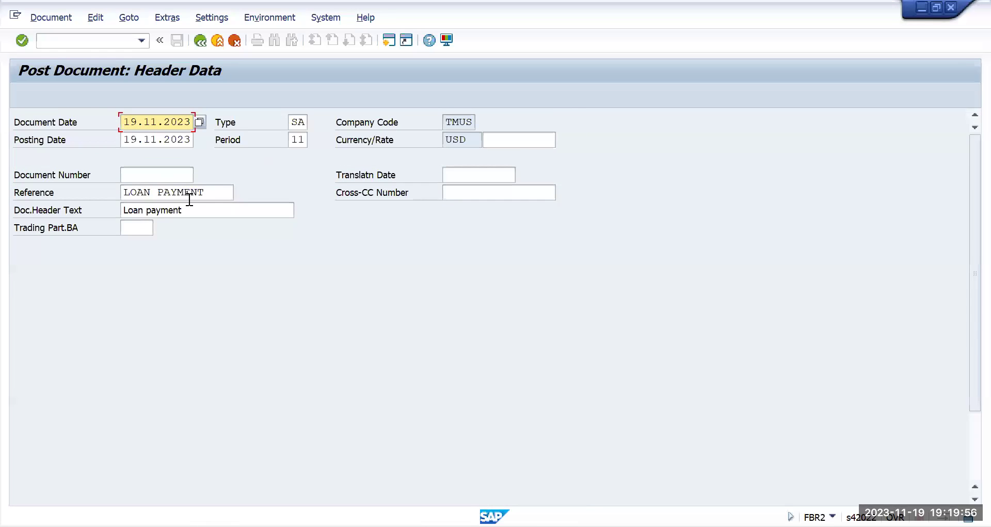
left_click(213, 193)
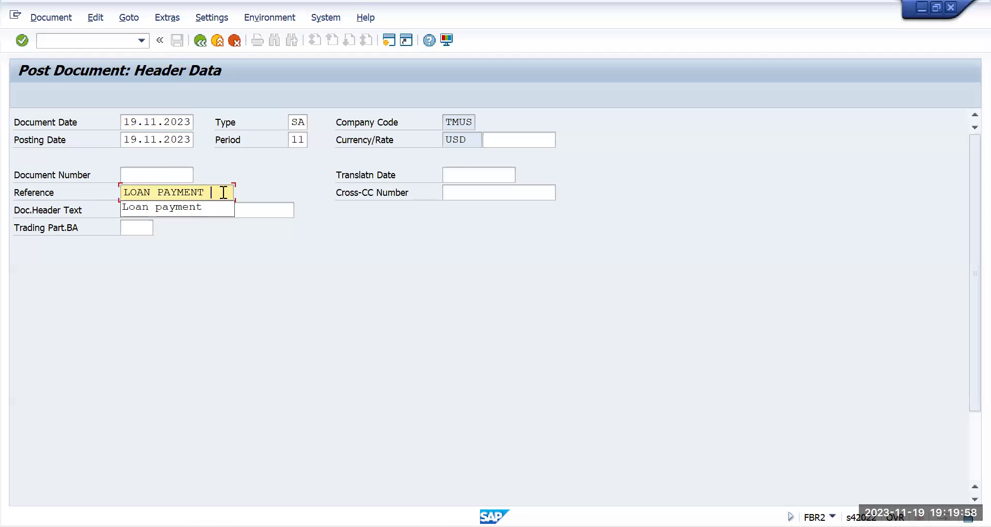
type("Nov")
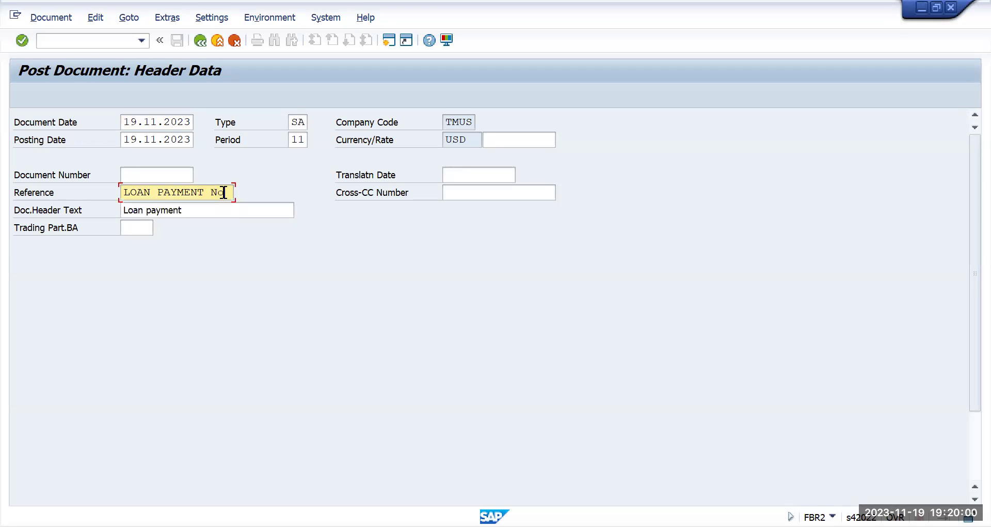
left_click(234, 210)
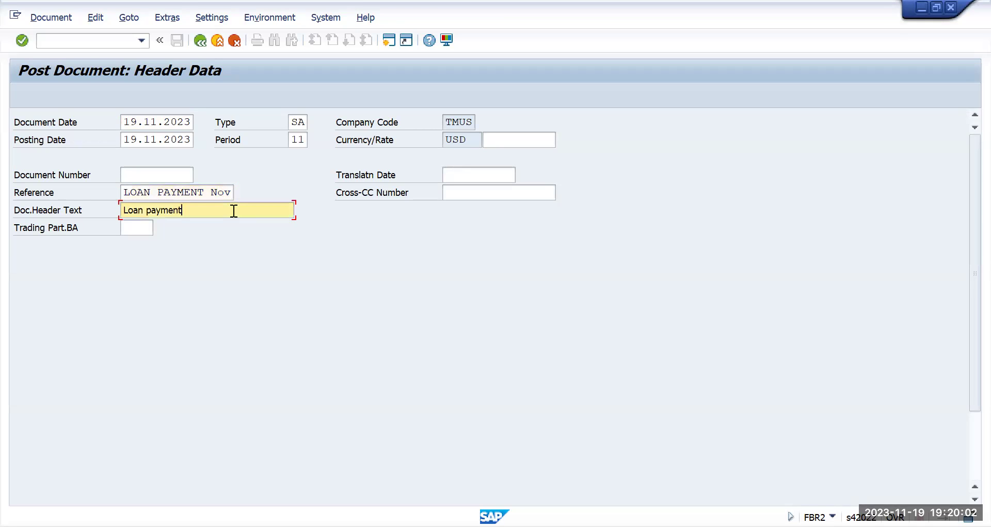
type("Nov")
key("Return")
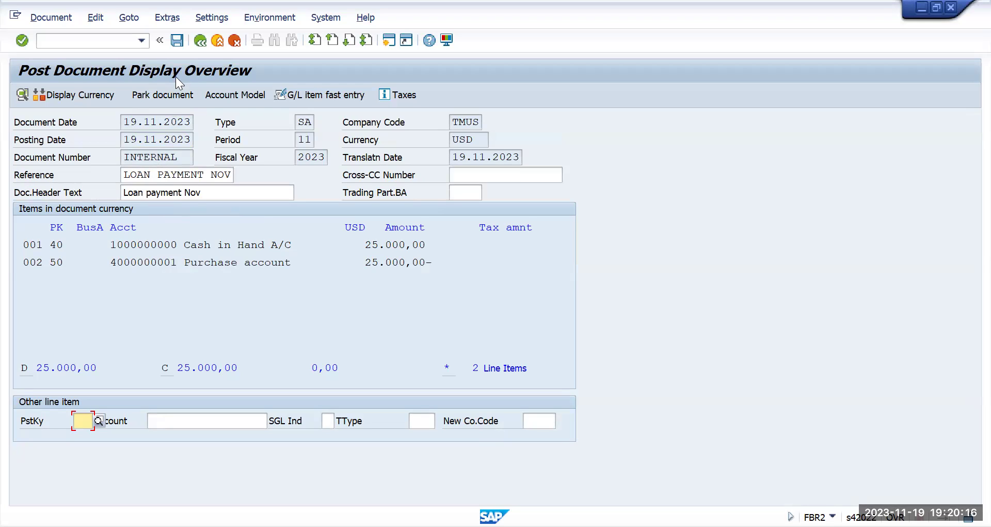
Post the document and note the new document number 100000008 in company code TMUS.
left_click(177, 40)
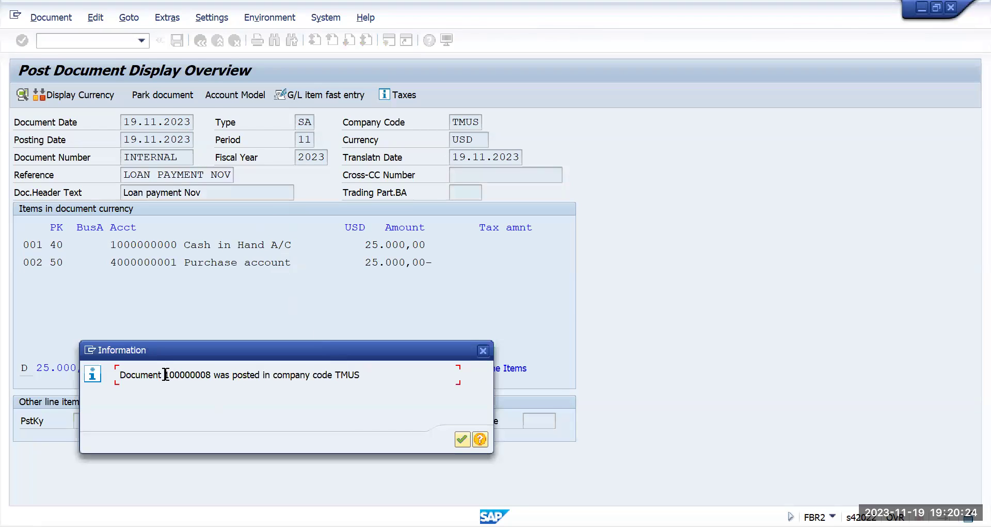
left_click_drag(165, 375, 209, 375)
key("Return")
left_click(87, 42)
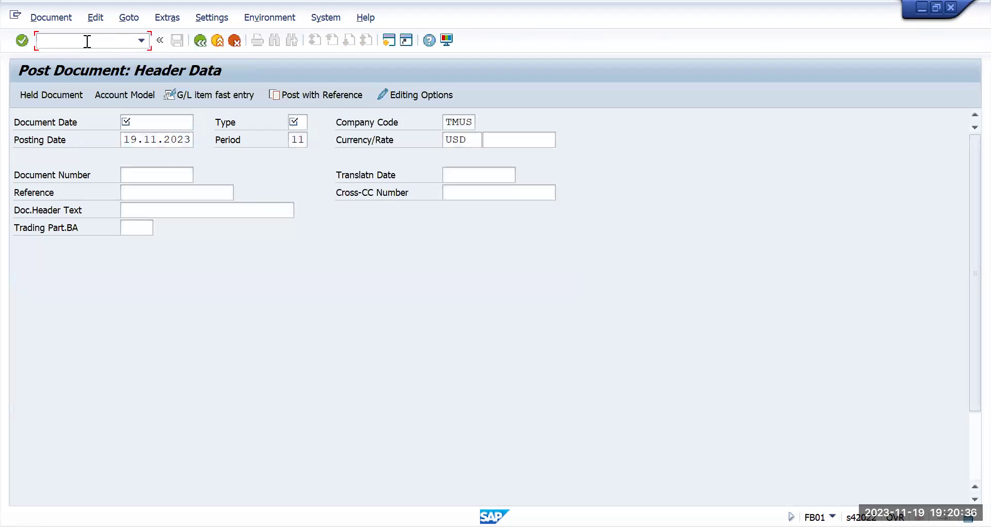
type("/nfbl3n")
key("Return")
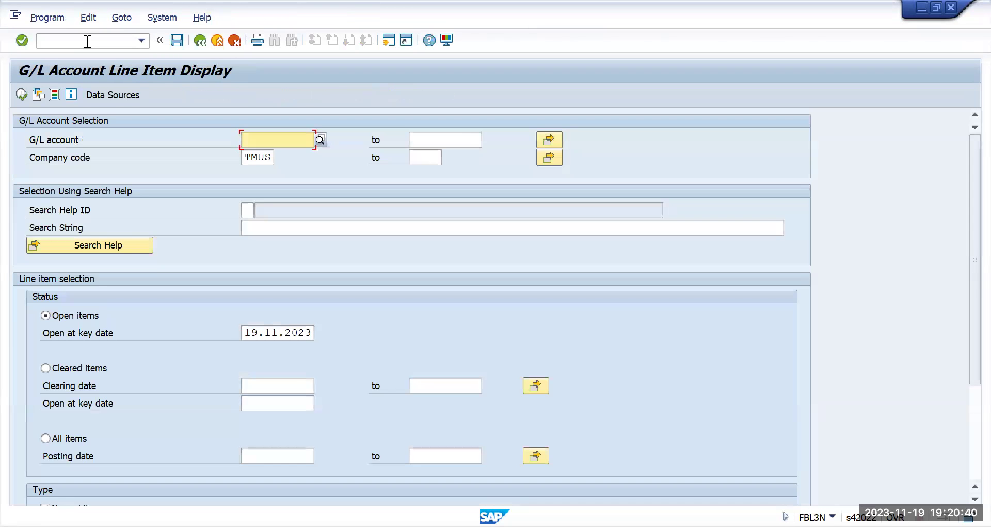
left_click(320, 139)
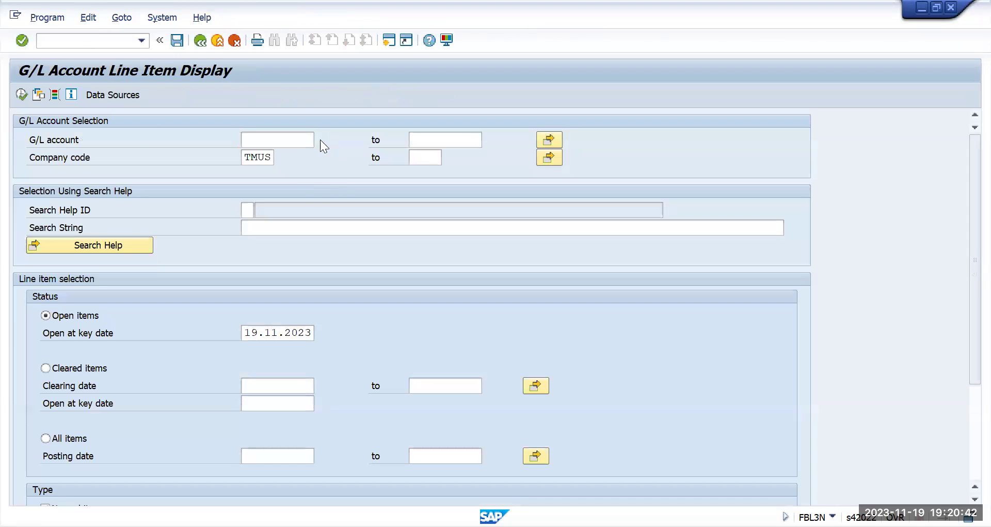
left_click(645, 352)
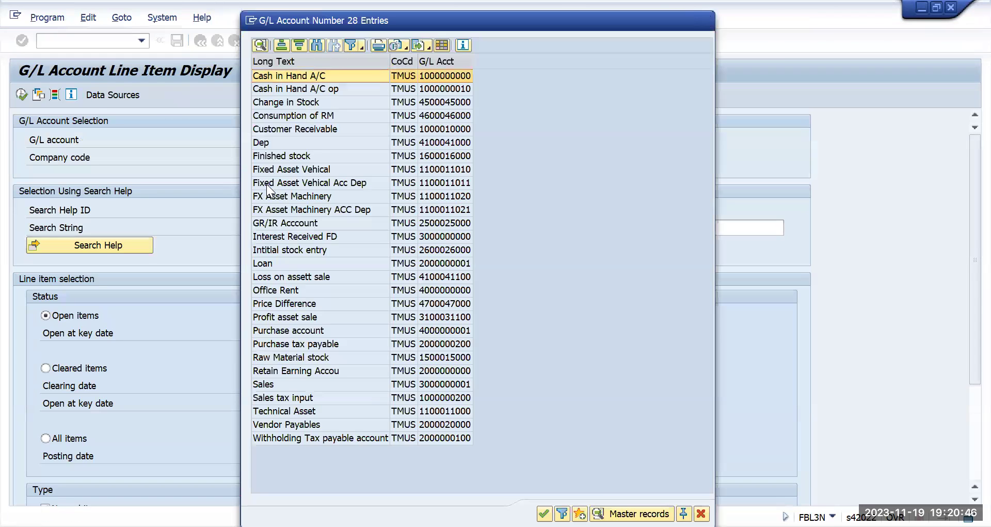
key("Return")
left_click(21, 95)
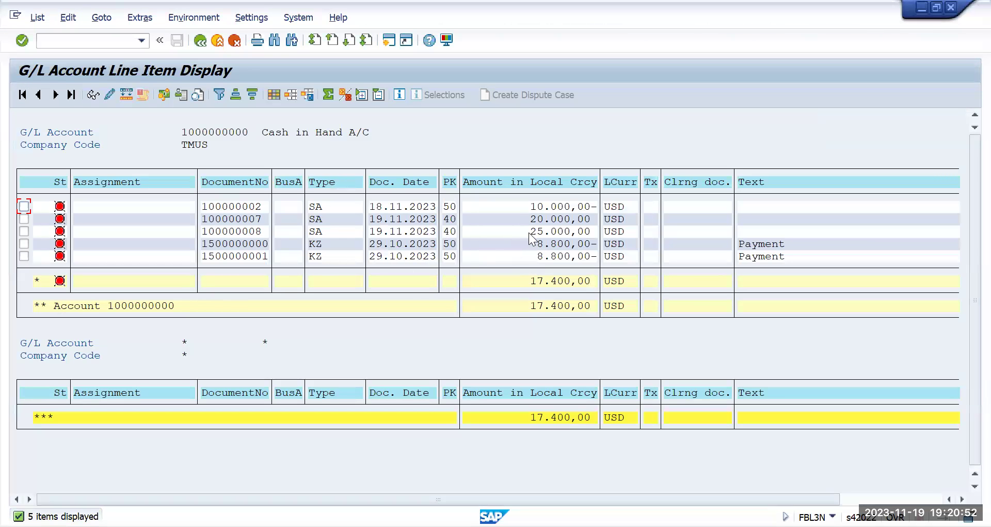
Check the 25.000,00 USD line of document 100000008, then return to SAP Easy Access with /n.
left_click(501, 233)
left_click(238, 231)
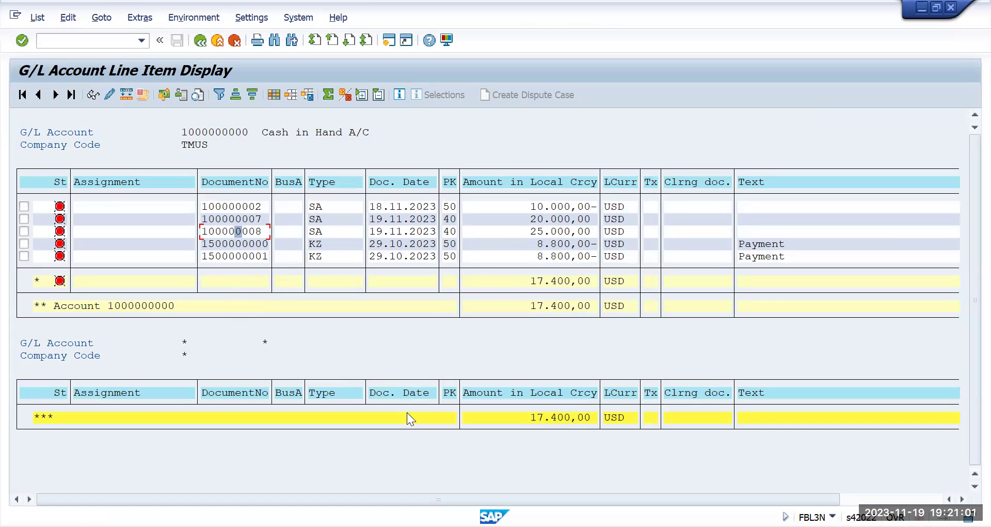
left_click(85, 40)
type("/n")
key("Return")
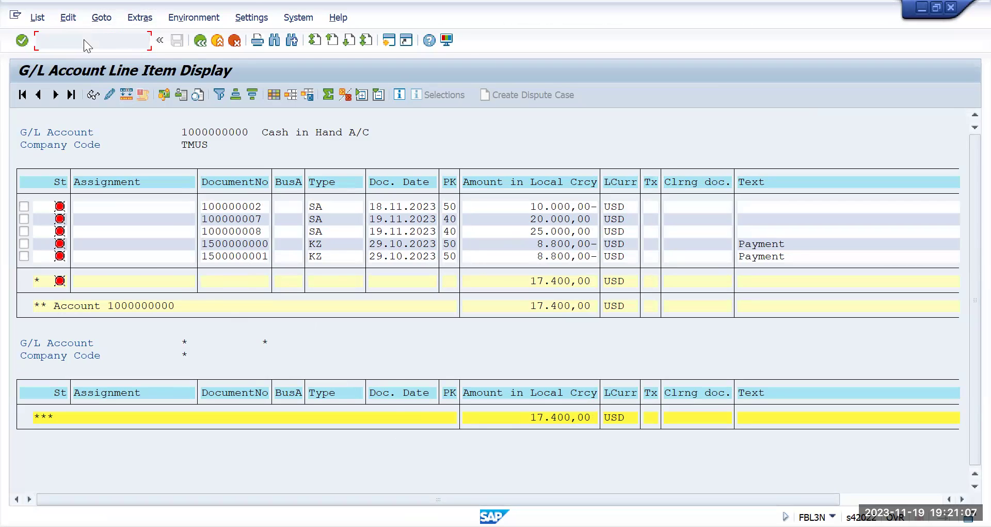